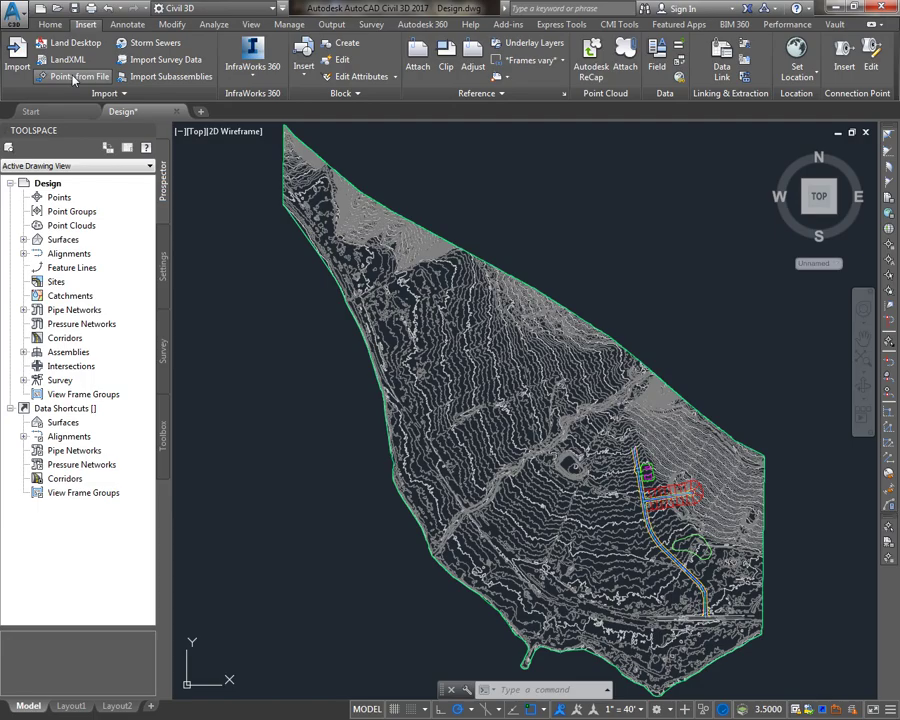
click(47, 26)
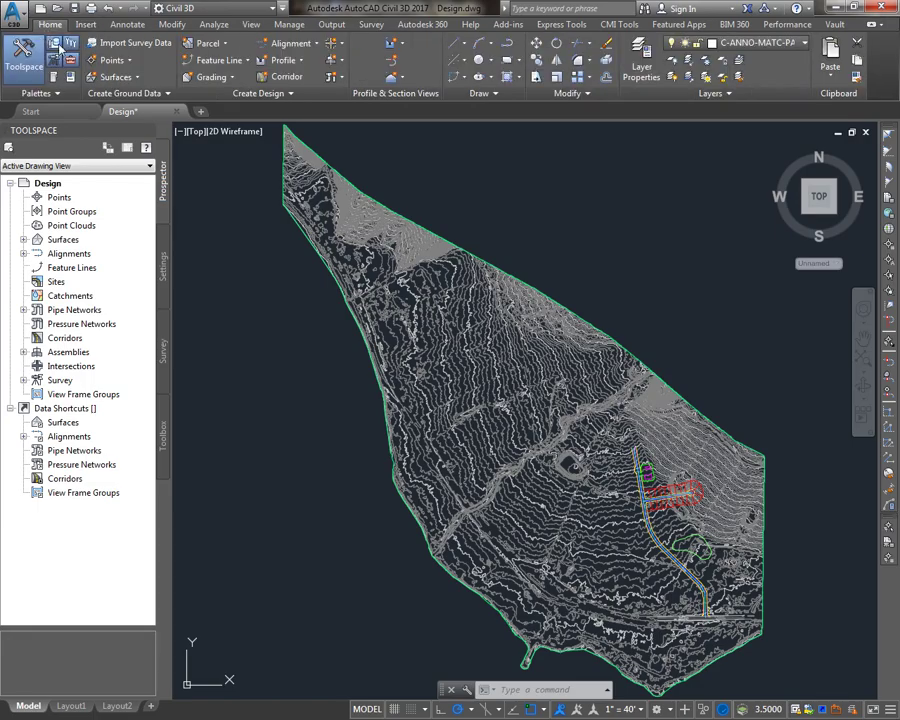
click(300, 46)
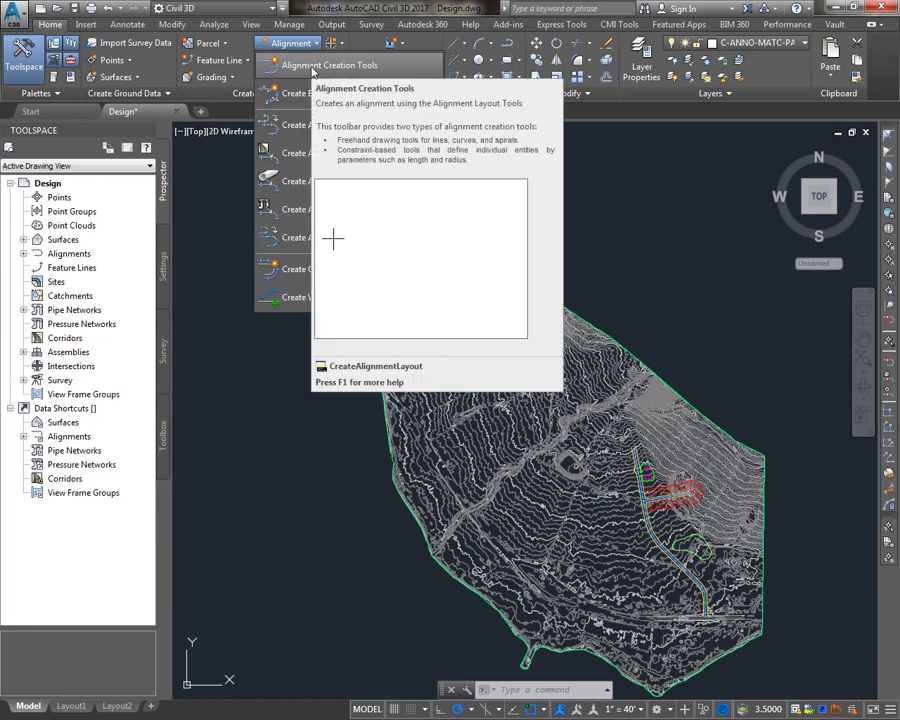
scroll(537, 484, up, 7)
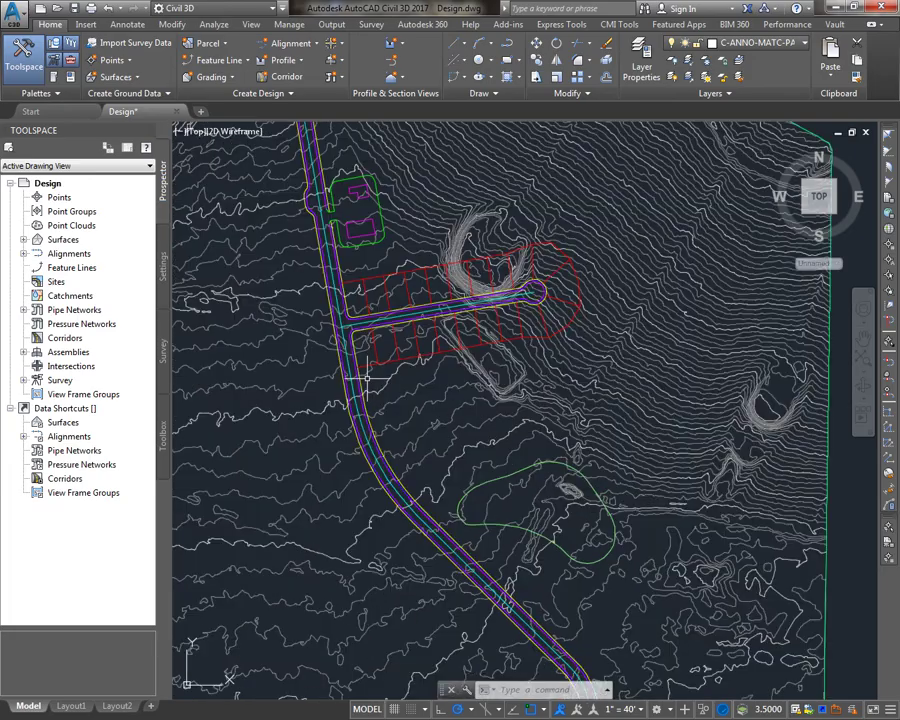
click(358, 380)
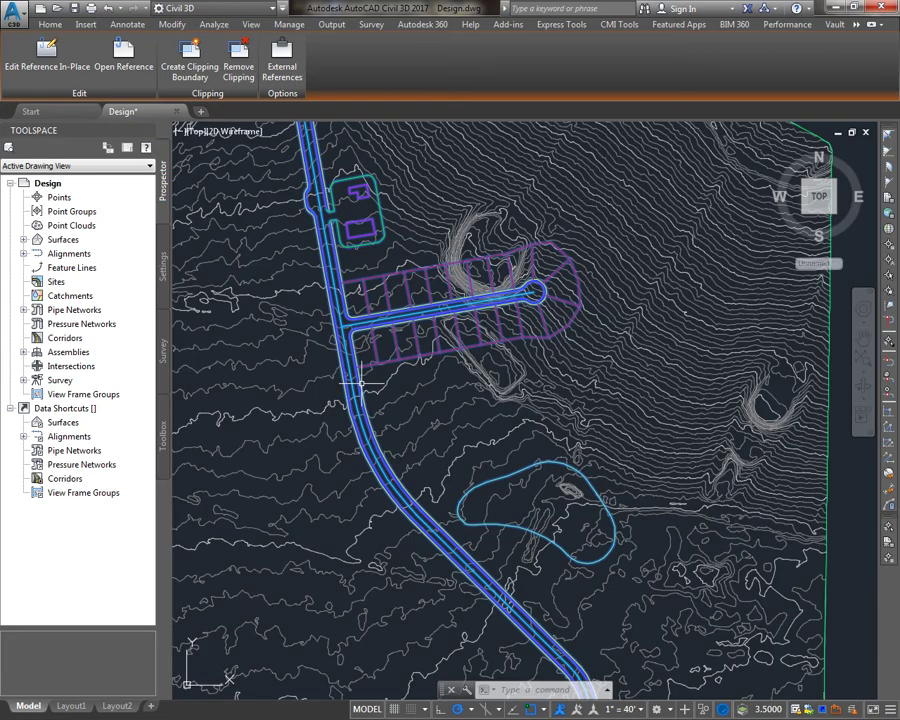
key(Escape)
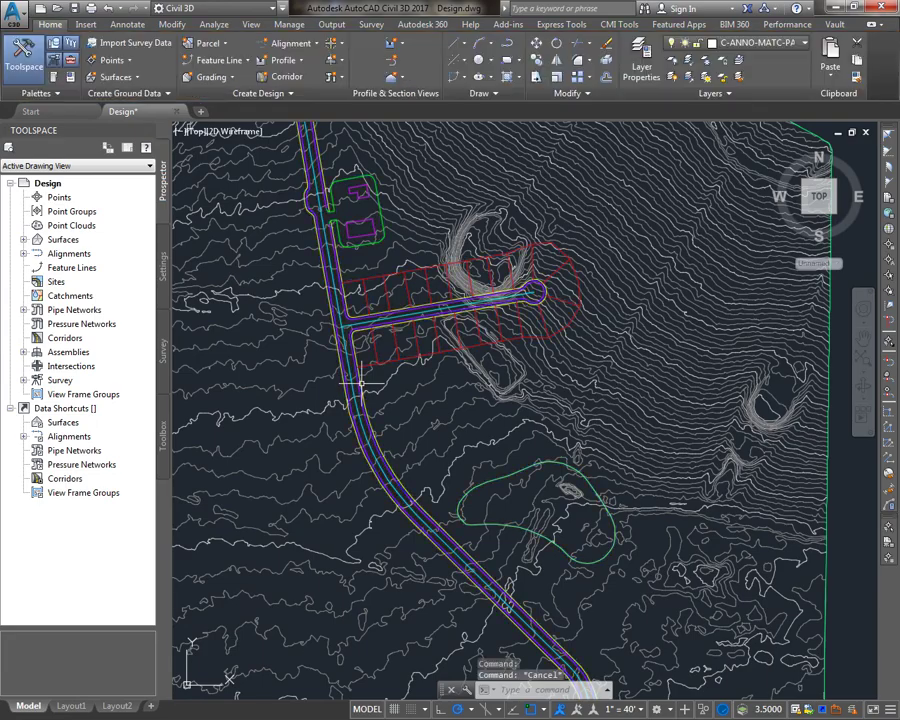
Step: Start an alignment from objects using the main road's centreline in the external reference, and accept its default direction
click(303, 44)
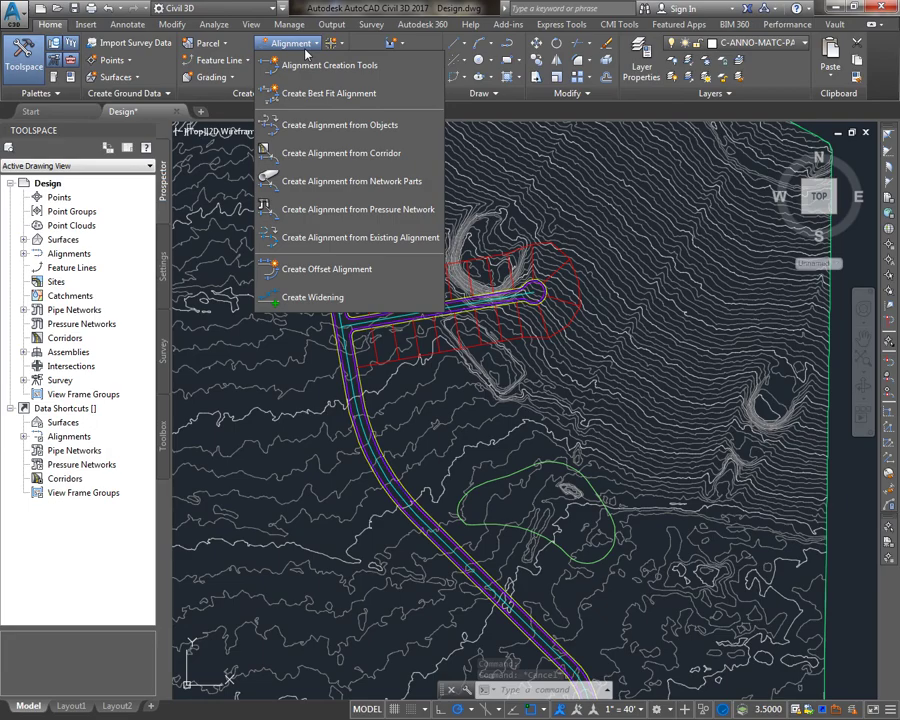
click(316, 127)
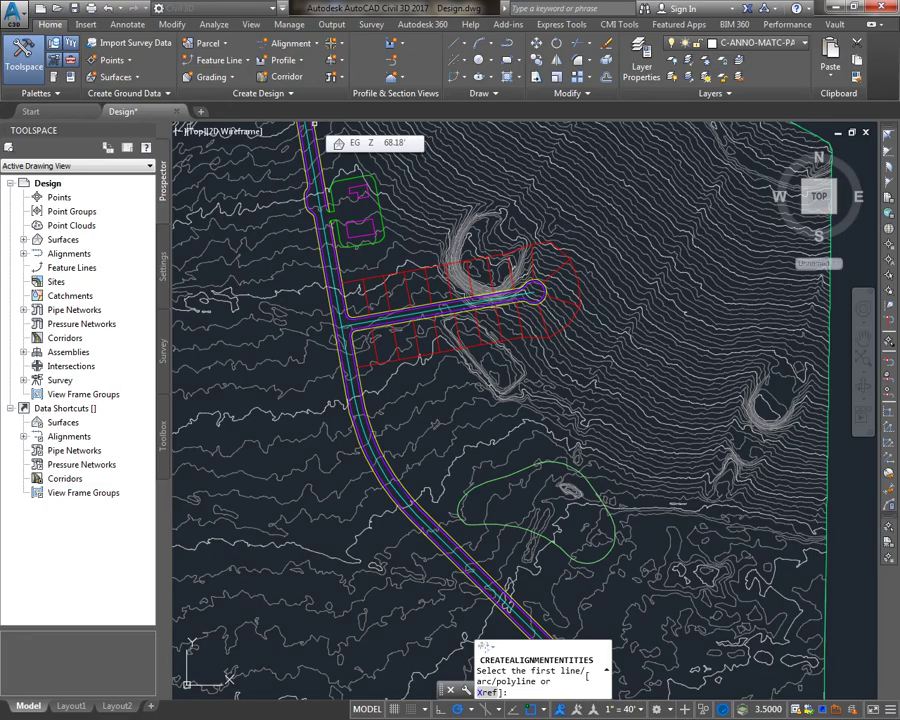
click(489, 692)
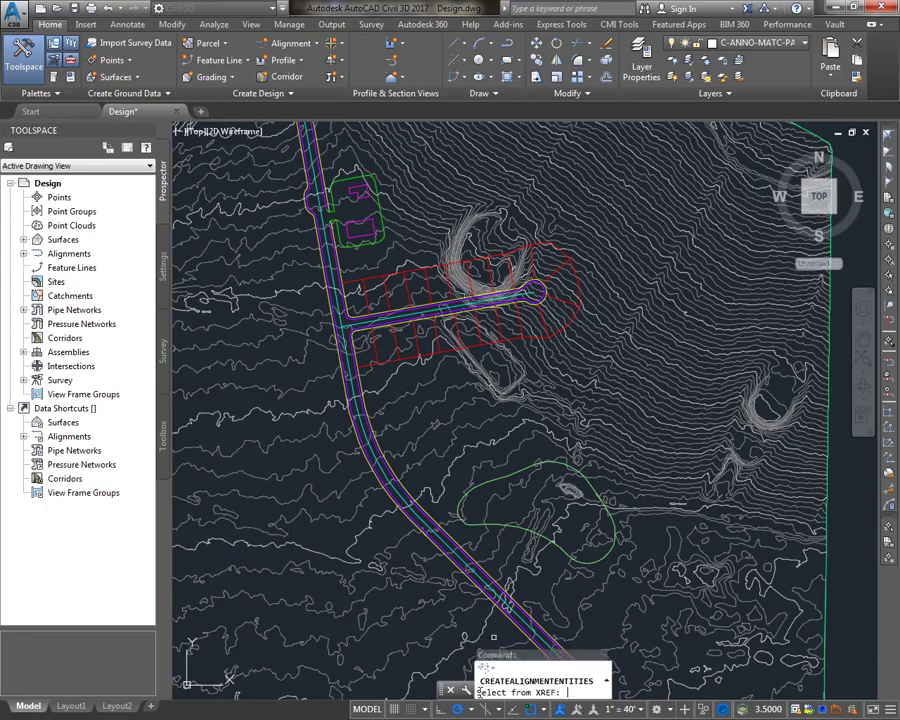
click(380, 467)
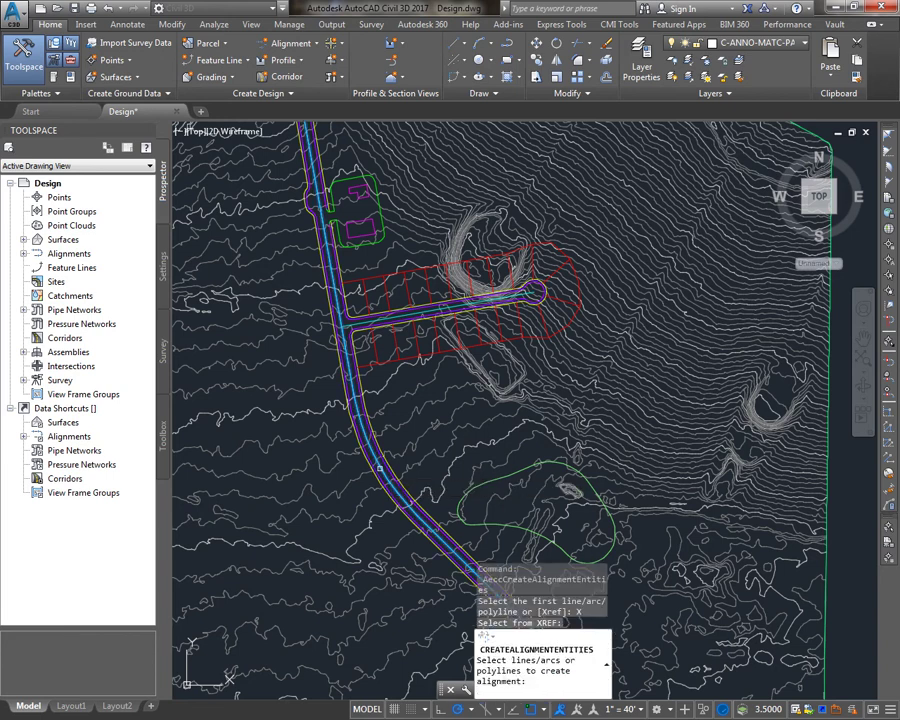
click(380, 464)
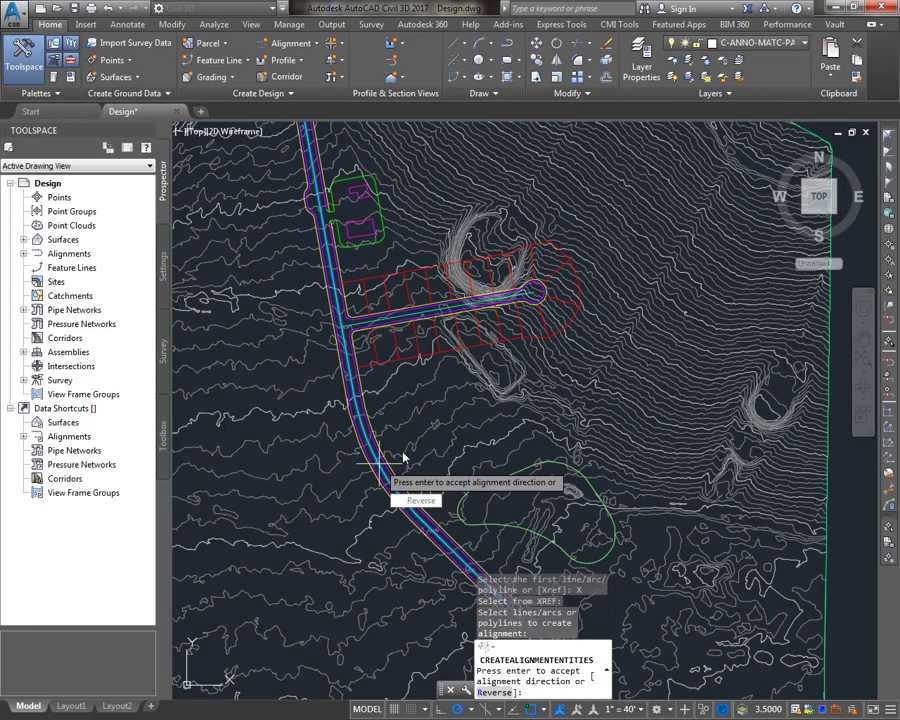
mouse_move(418, 442)
middle_down()
mouse_move(334, 358)
mouse_move(296, 296)
middle_up()
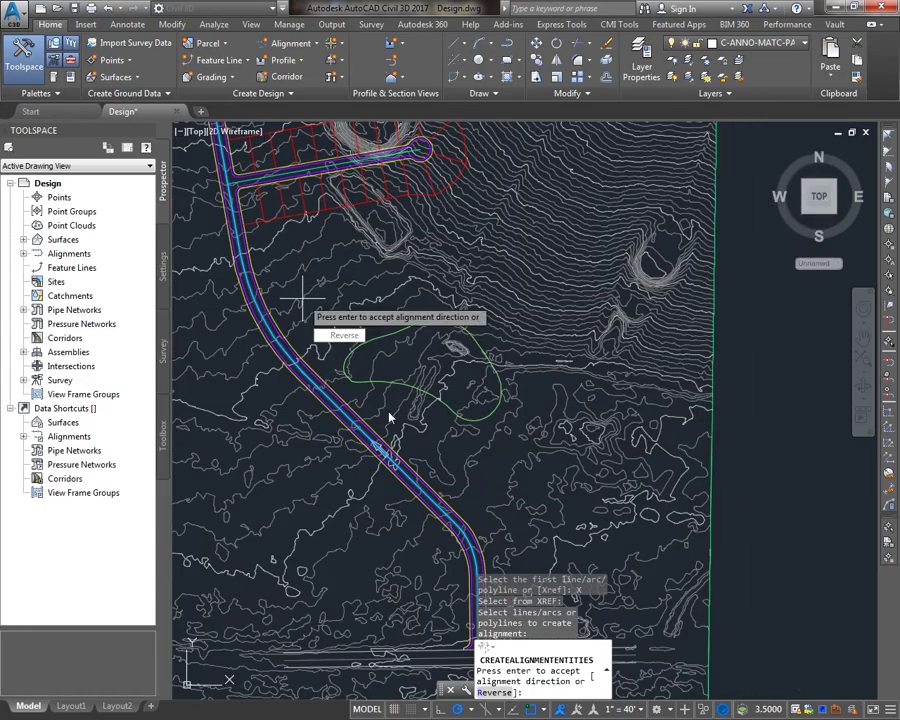
middle_drag(386, 430, 314, 372)
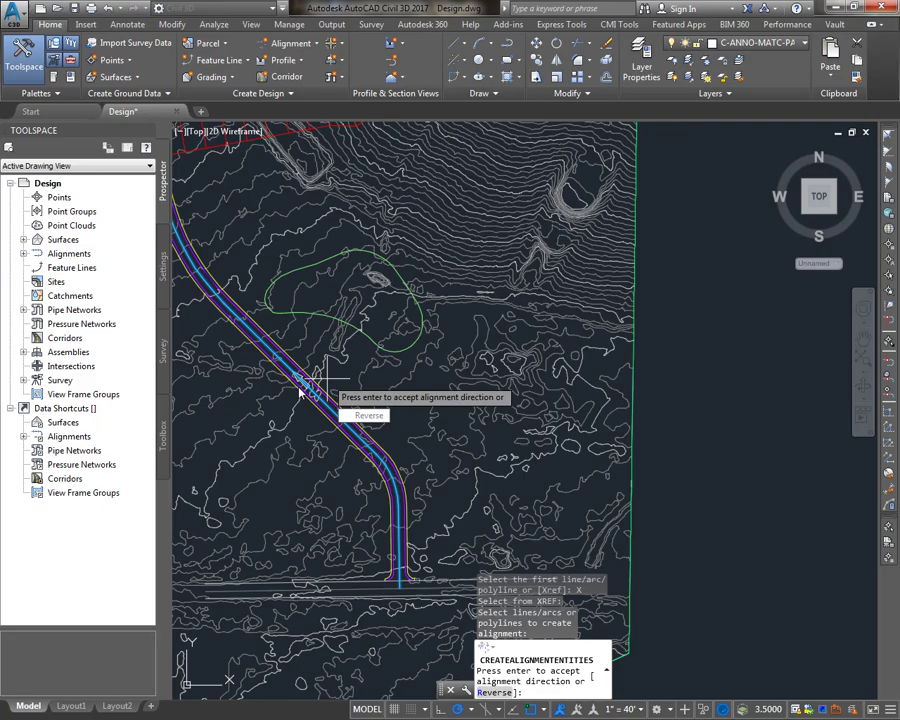
key(Return)
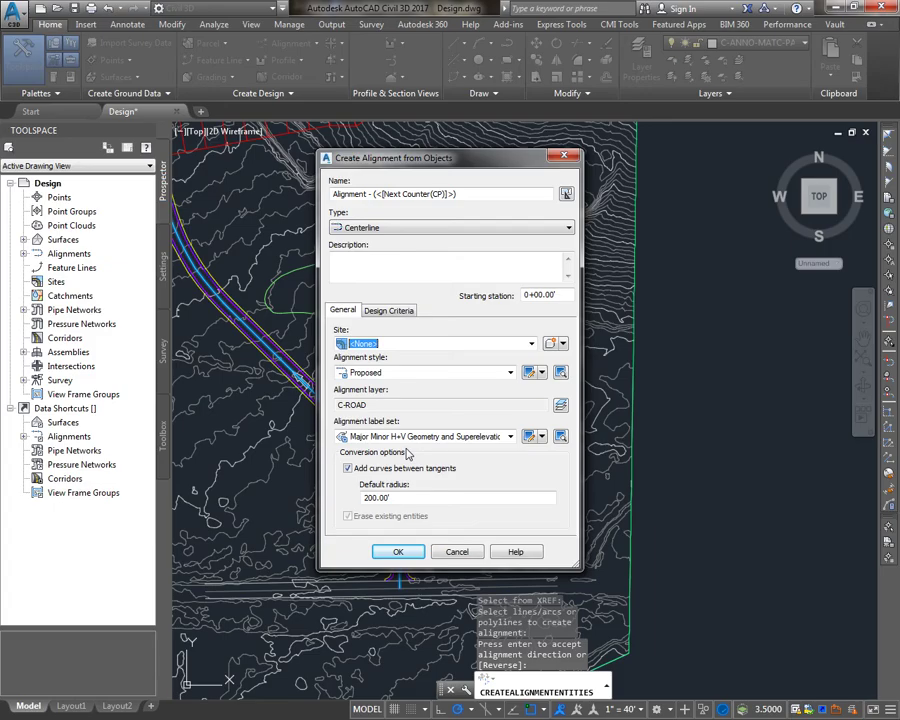
Step: Name the alignment Main CL, keep its type as Centerline and set the starting station to 100
drag(457, 194, 235, 163)
text(Main CL)
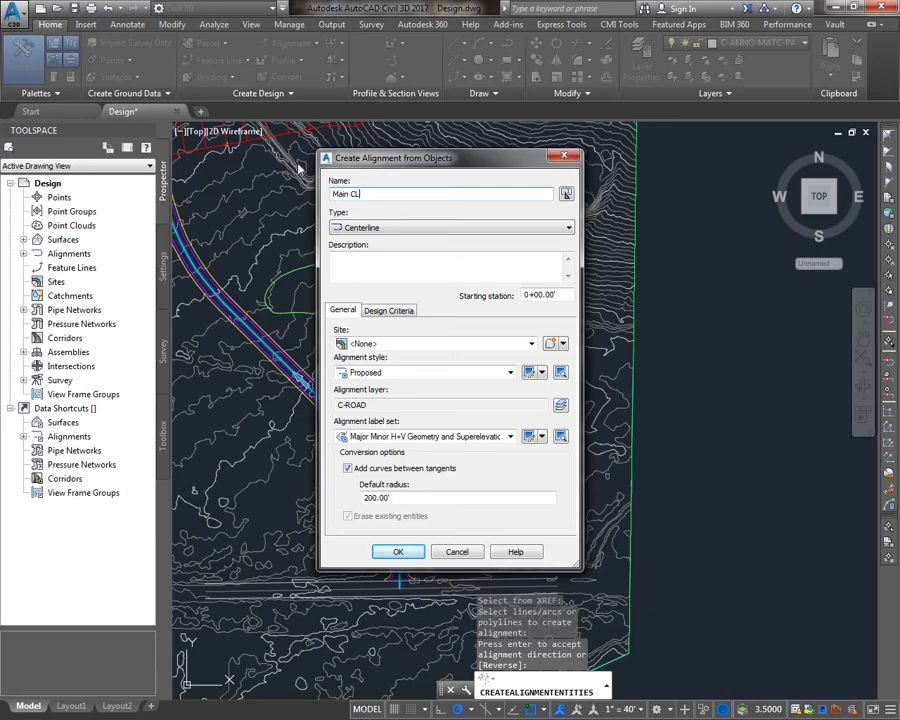
click(380, 228)
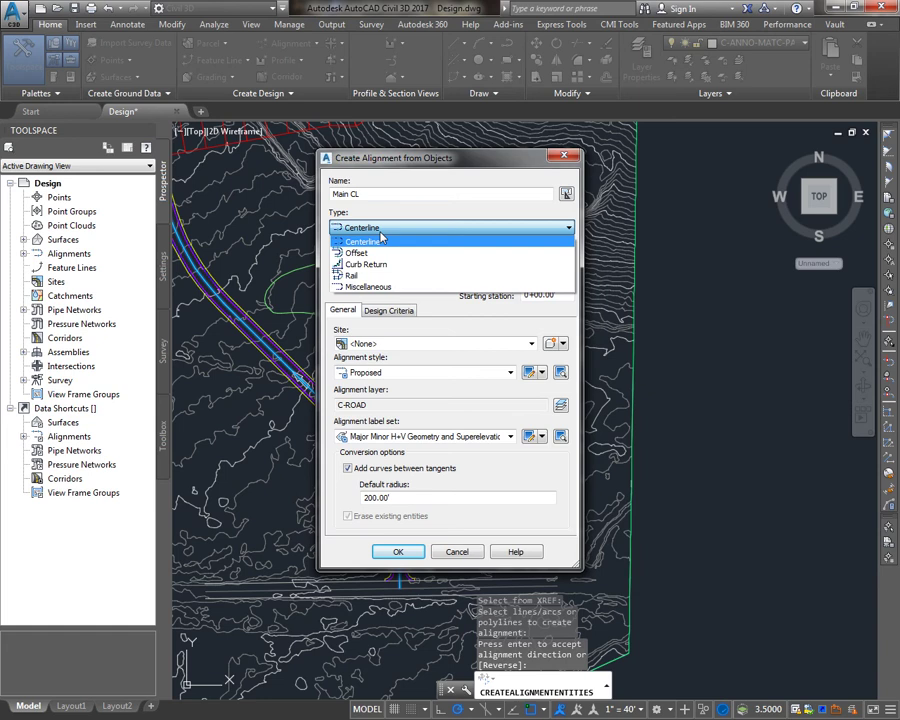
click(380, 241)
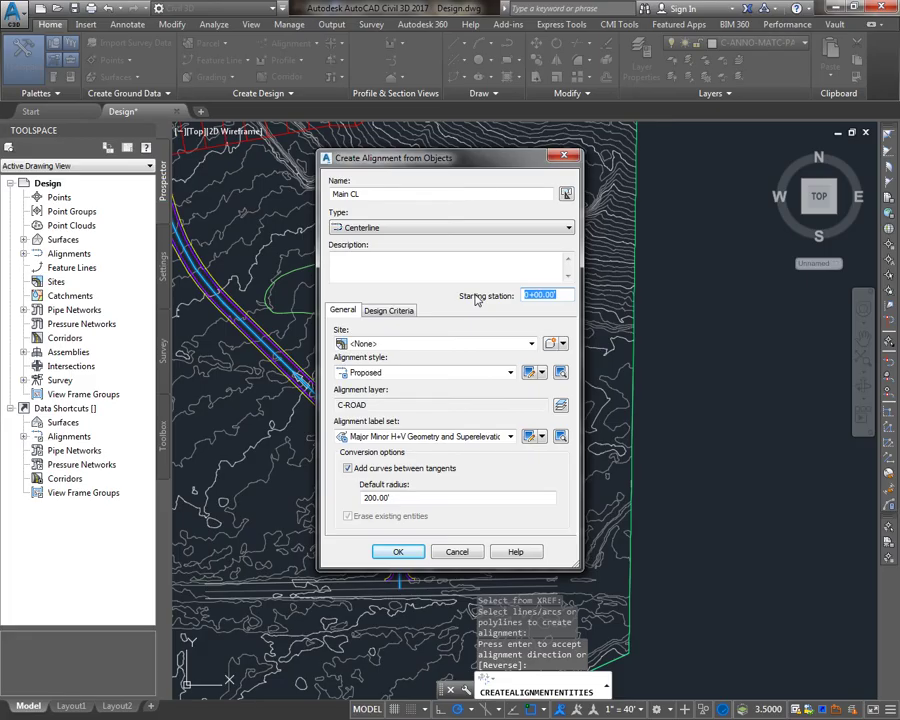
text(100)
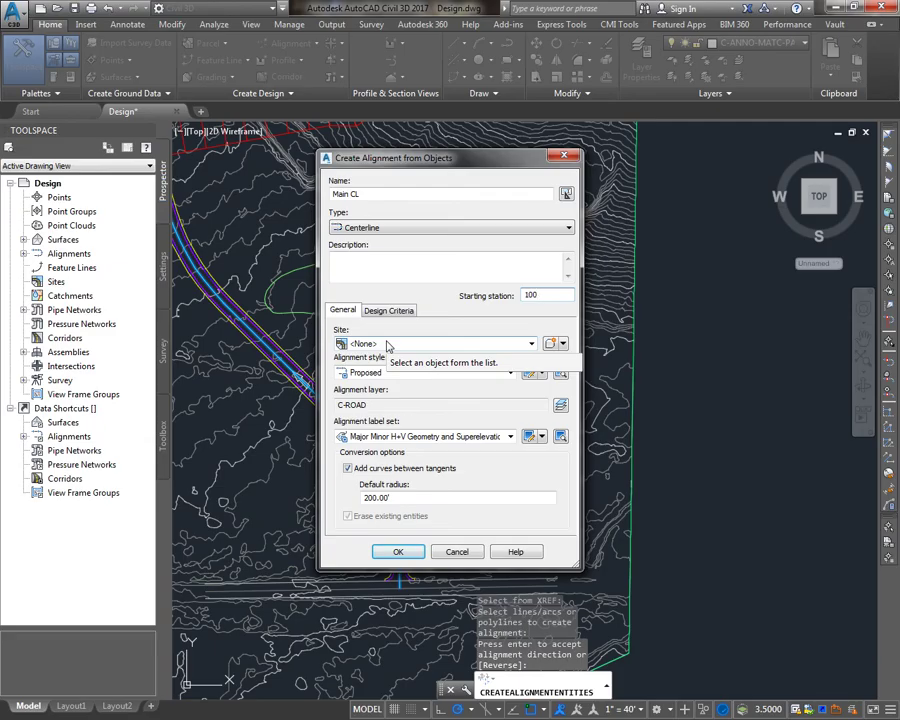
Step: Create the alignment with the Proposed style and the Major and Minor only label set, without adding curves between tangents
click(385, 372)
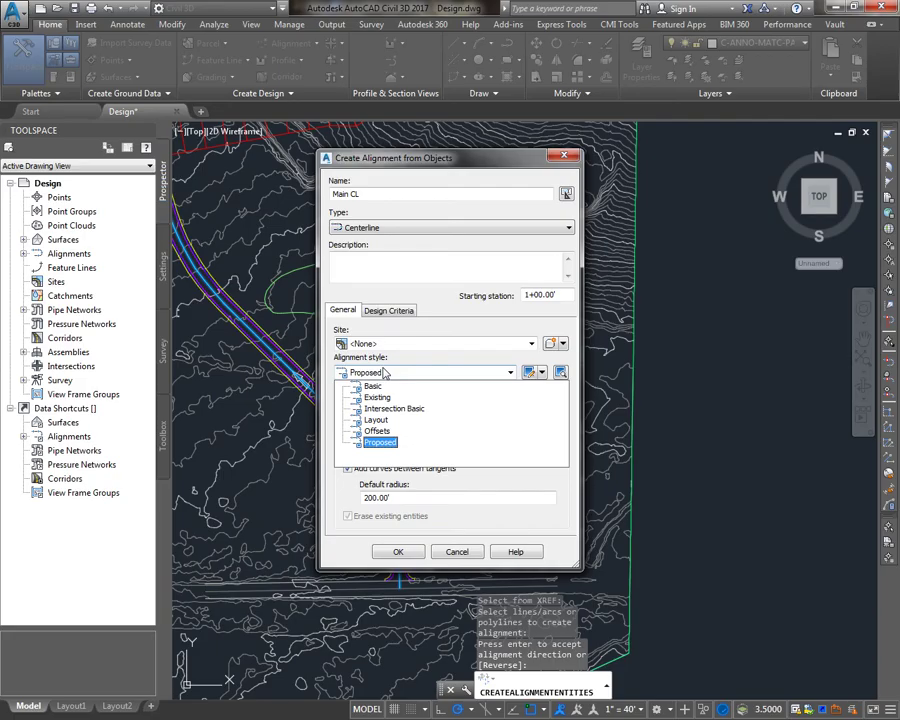
click(416, 442)
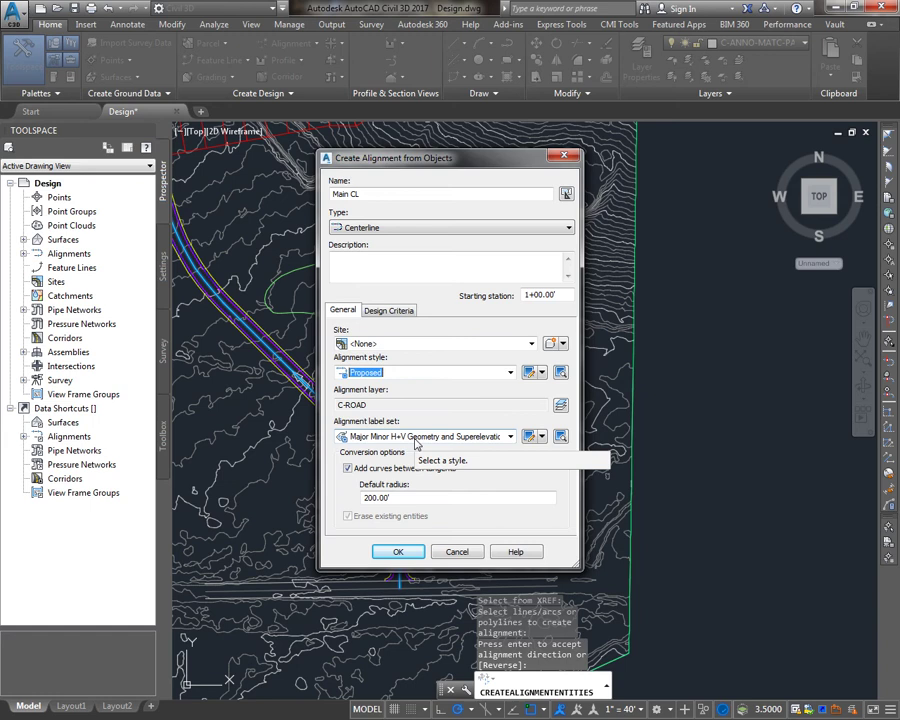
click(416, 437)
click(399, 472)
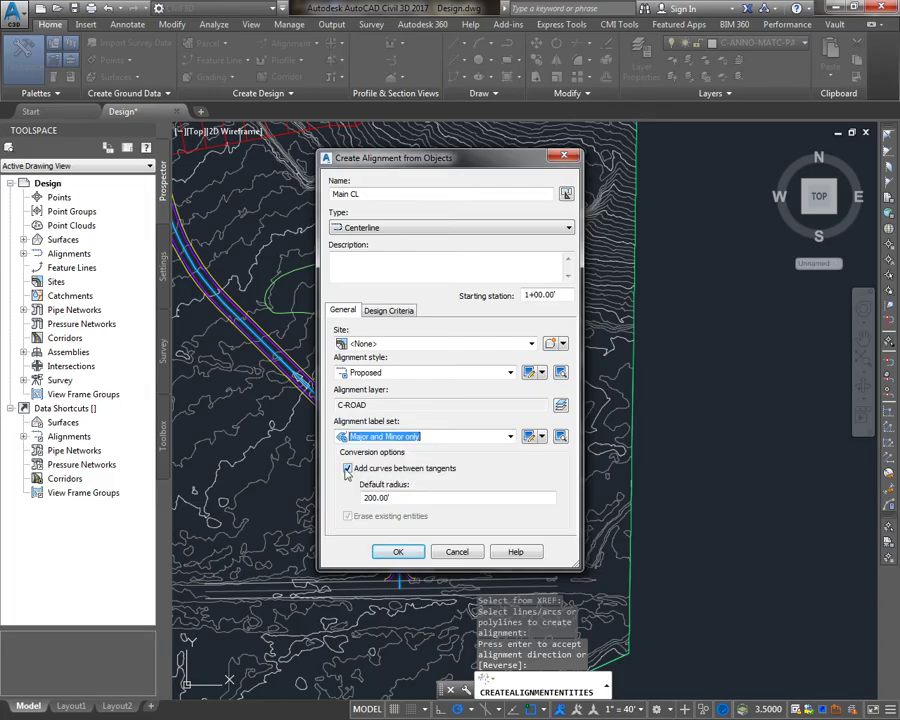
click(347, 469)
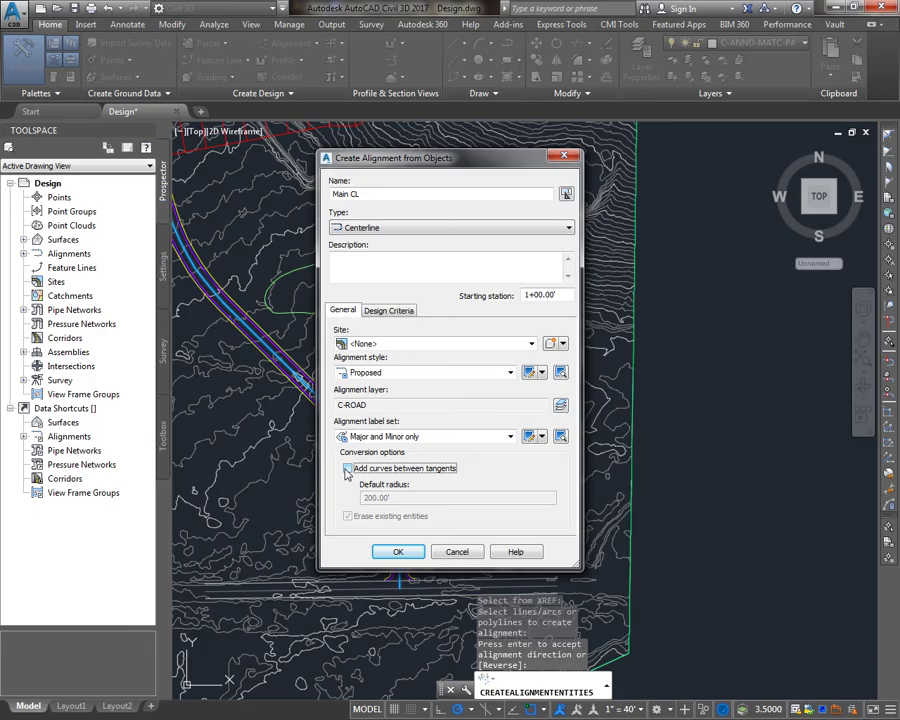
click(398, 551)
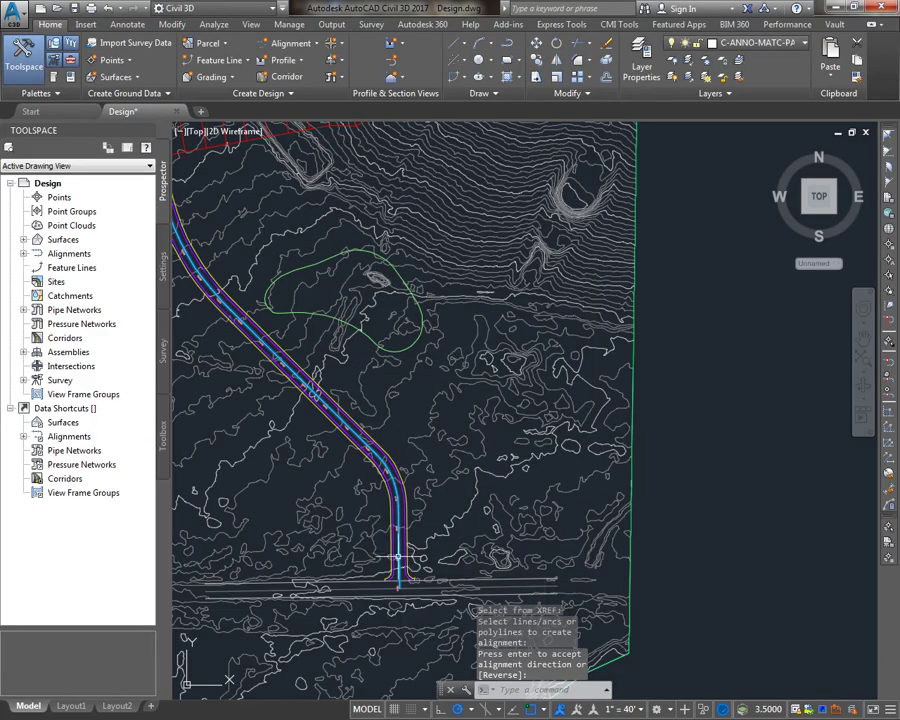
Step: Inspect the new alignment's station labels in the drawing and its Main CL entry among the centerline alignments
scroll(400, 555, up, 2)
scroll(400, 556, up, 2)
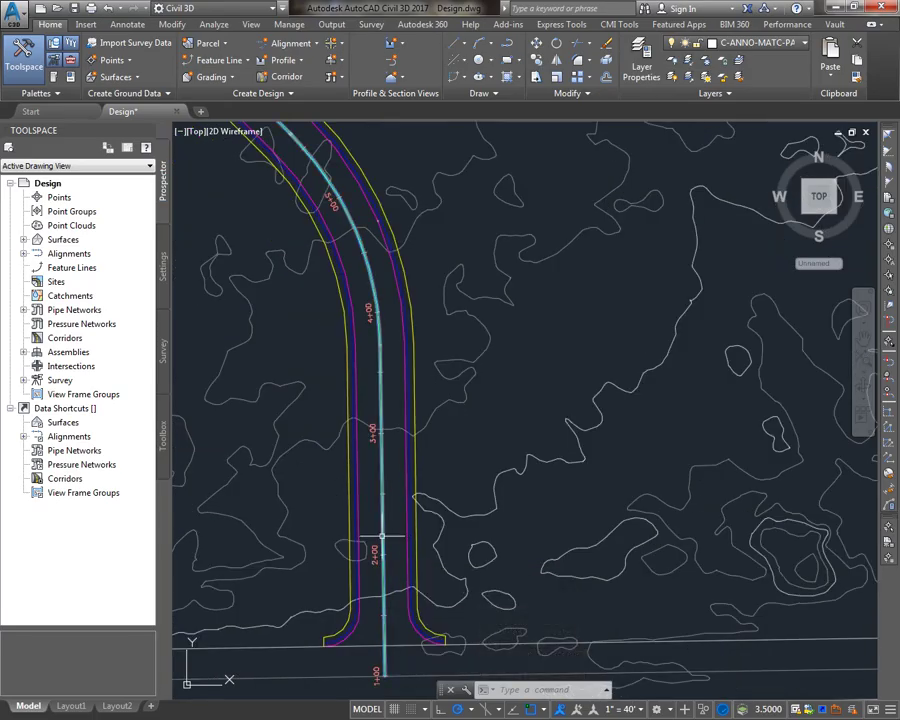
click(374, 545)
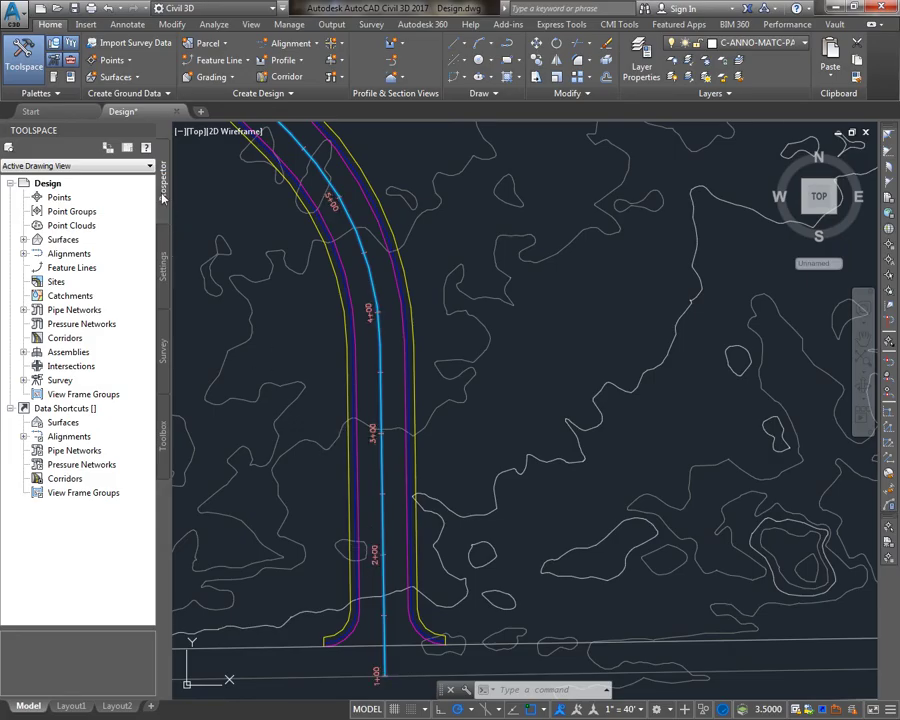
click(24, 254)
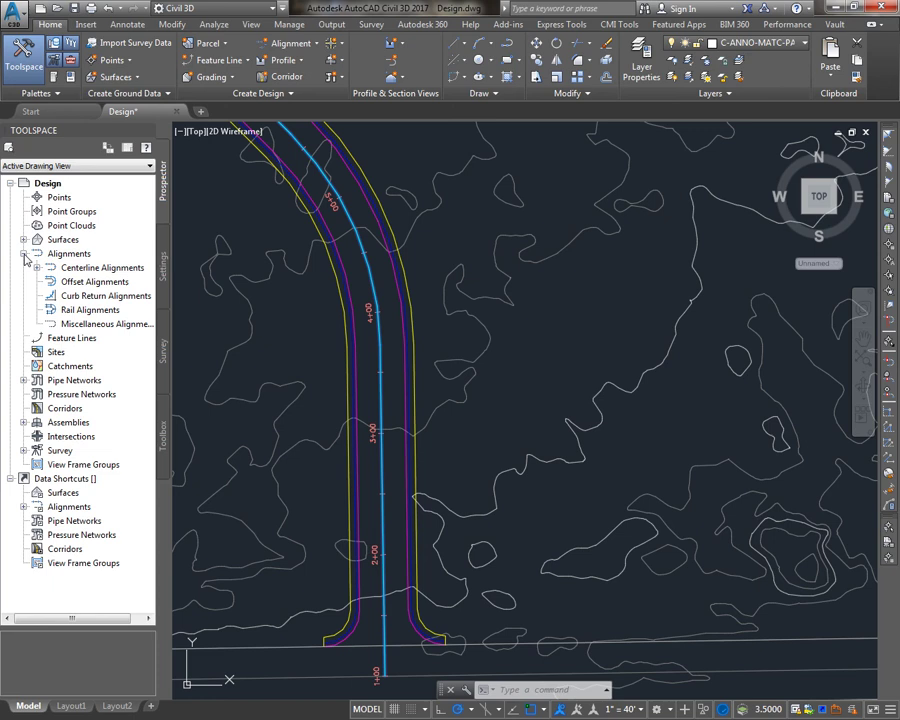
click(37, 268)
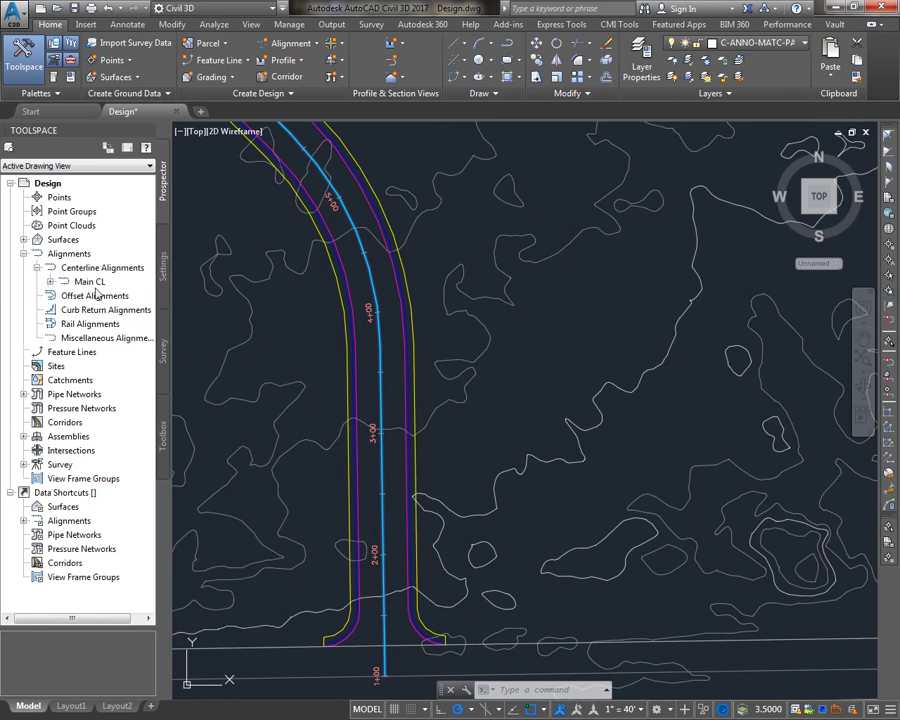
mouse_move(78, 283)
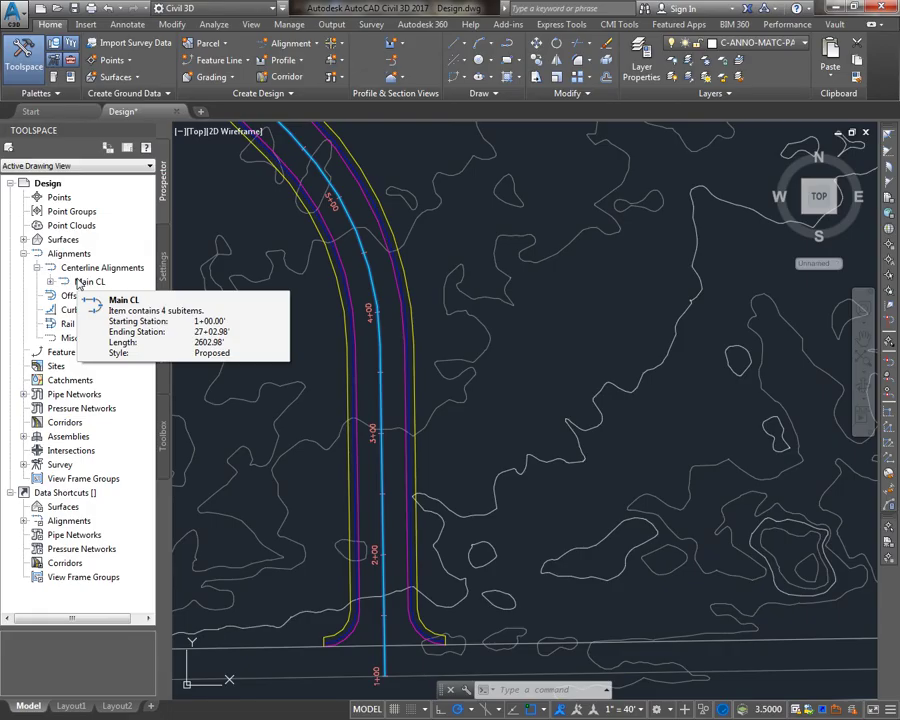
Step: Change the object style of the Main CL alignment to Layout in its alignment properties
click(378, 341)
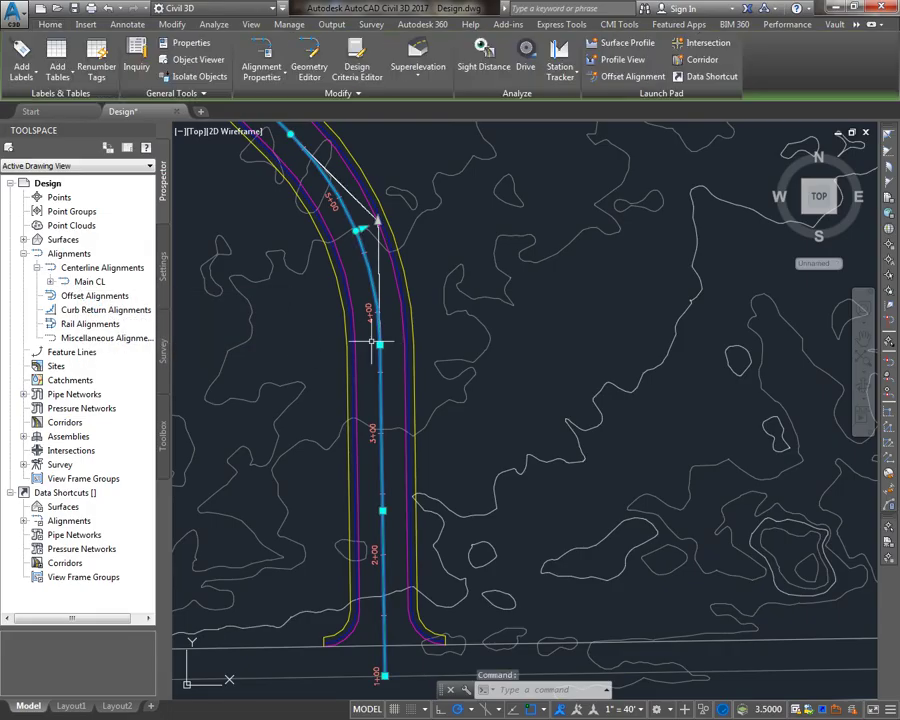
right_click(374, 347)
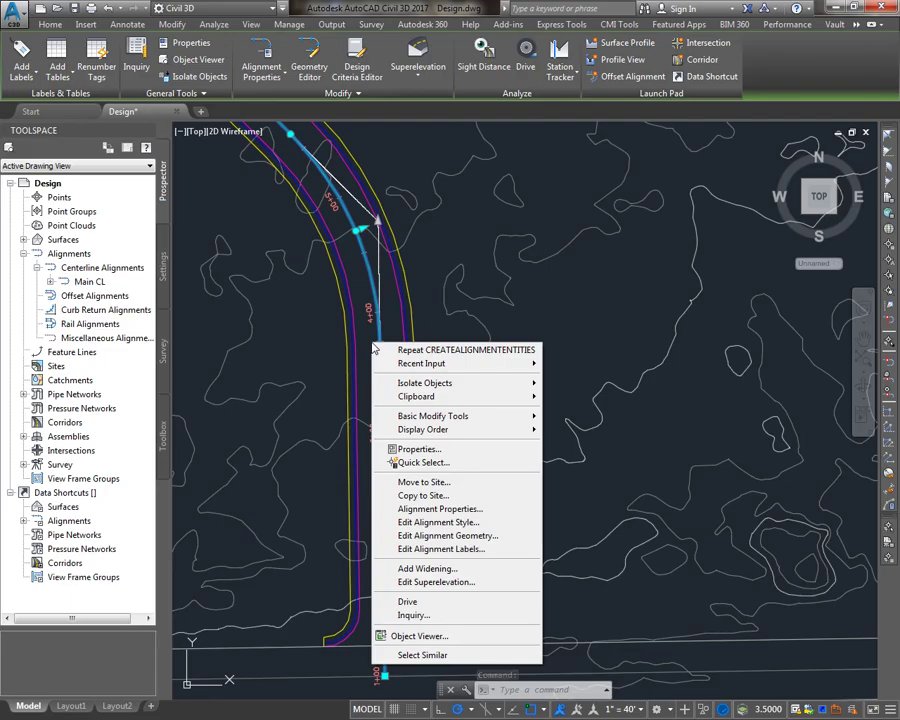
click(460, 510)
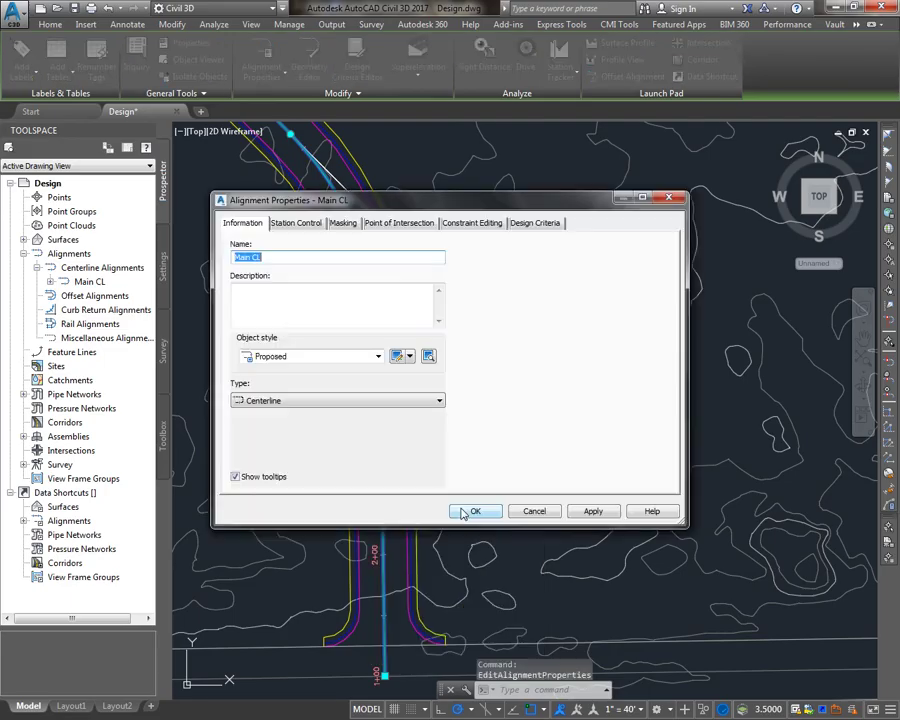
click(286, 358)
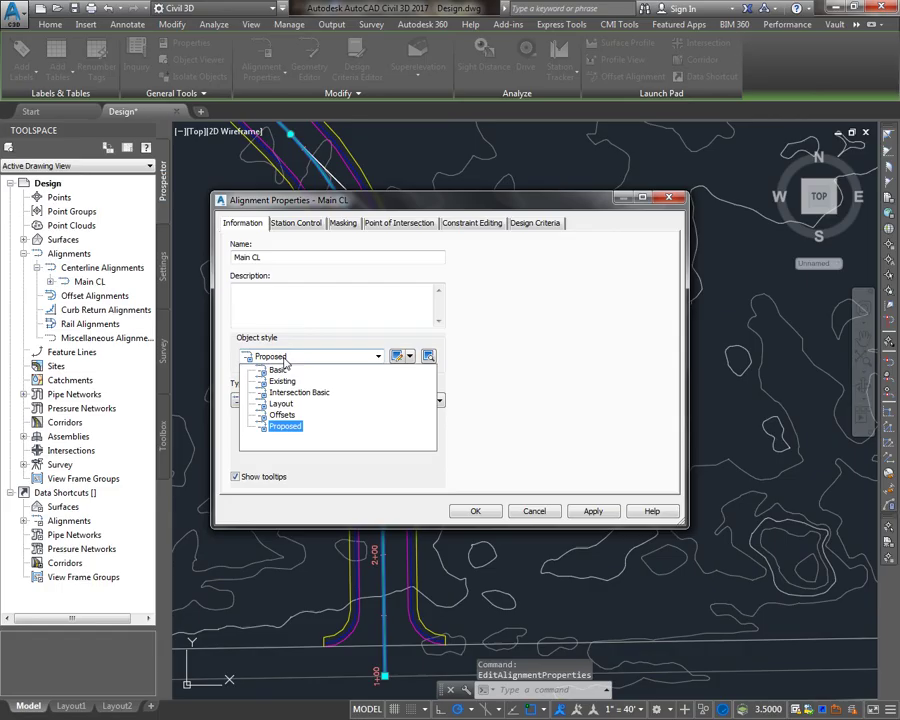
click(272, 403)
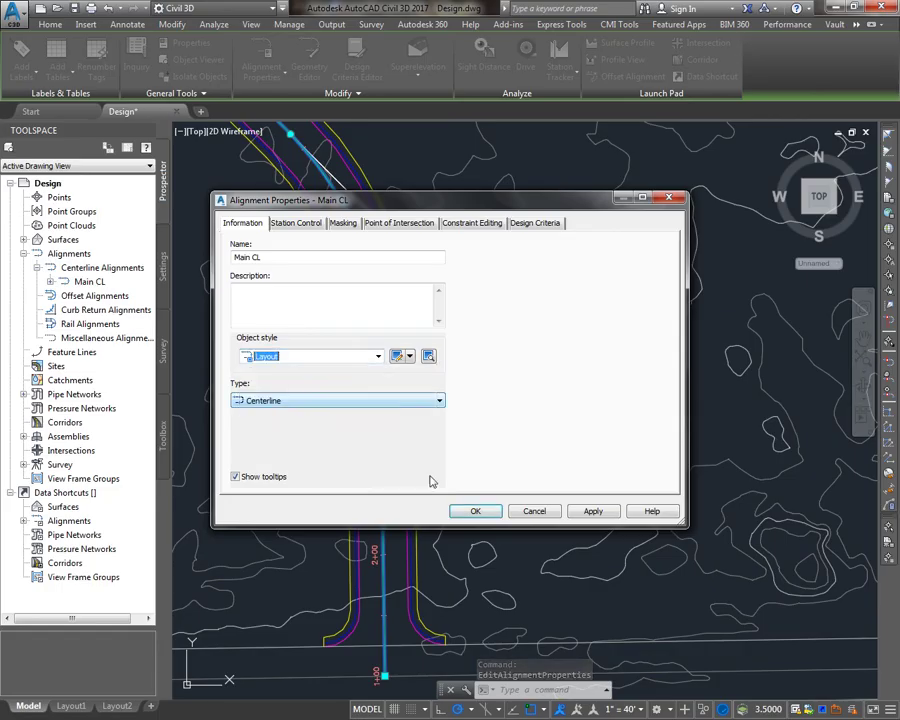
click(470, 511)
key(Escape)
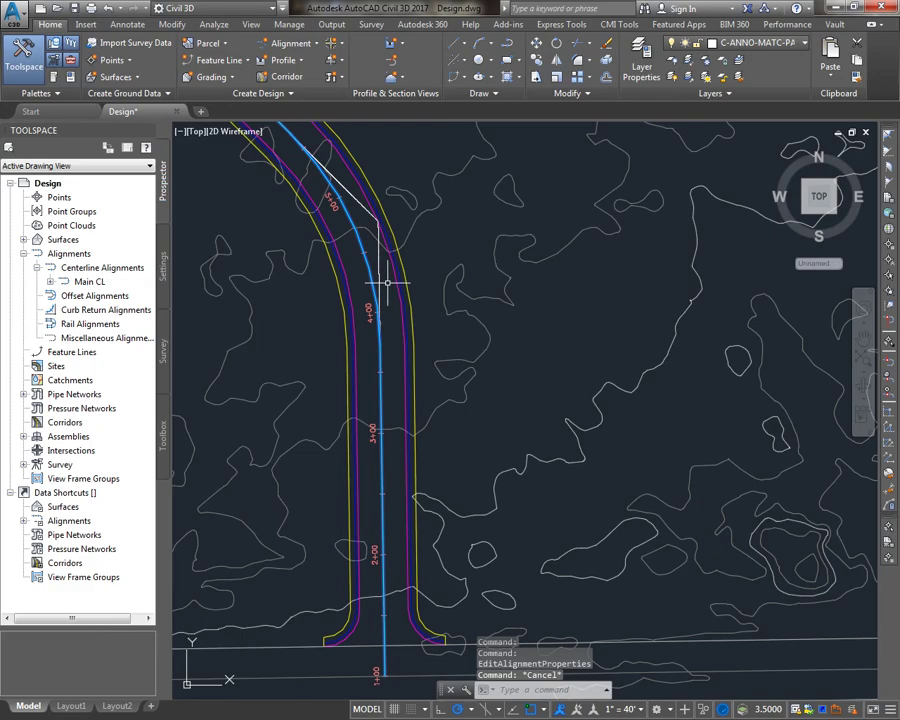
Step: Review the component display settings of the Main CL alignment's Layout style without changing them
mouse_move(379, 274)
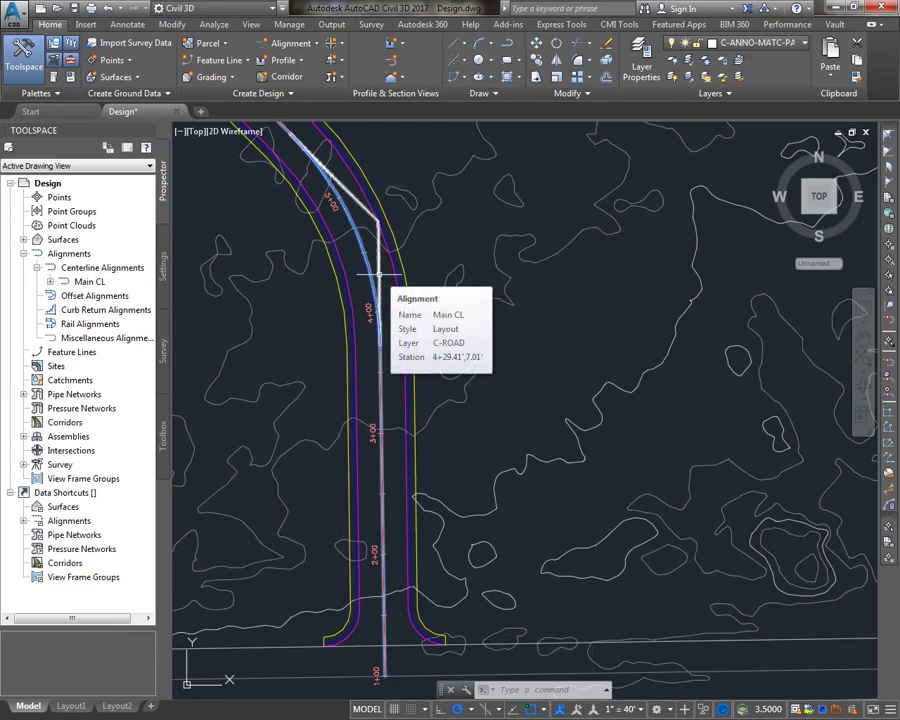
click(379, 274)
right_click(376, 250)
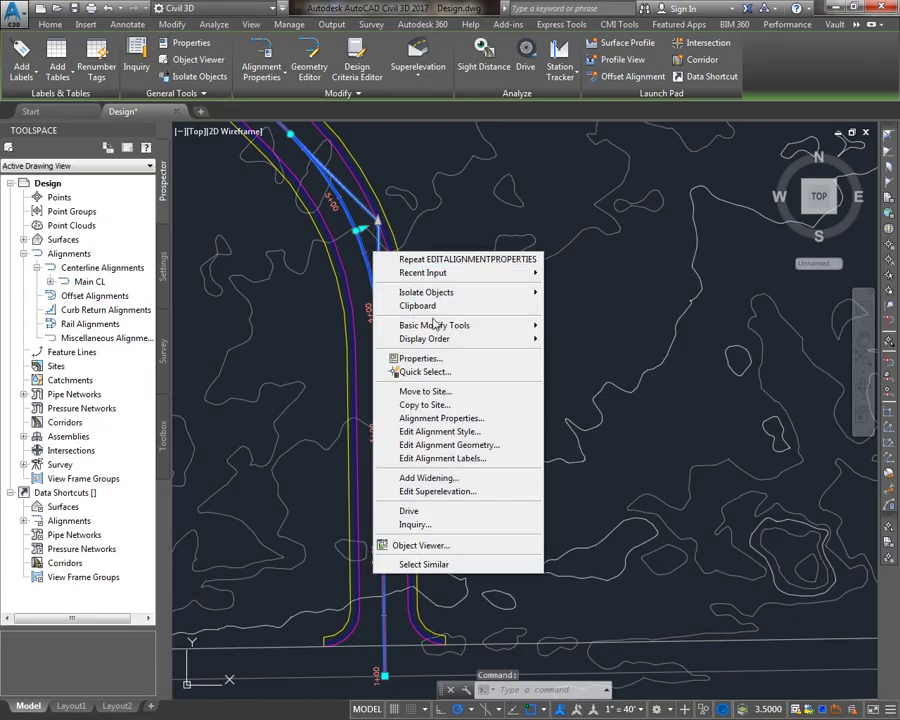
click(442, 431)
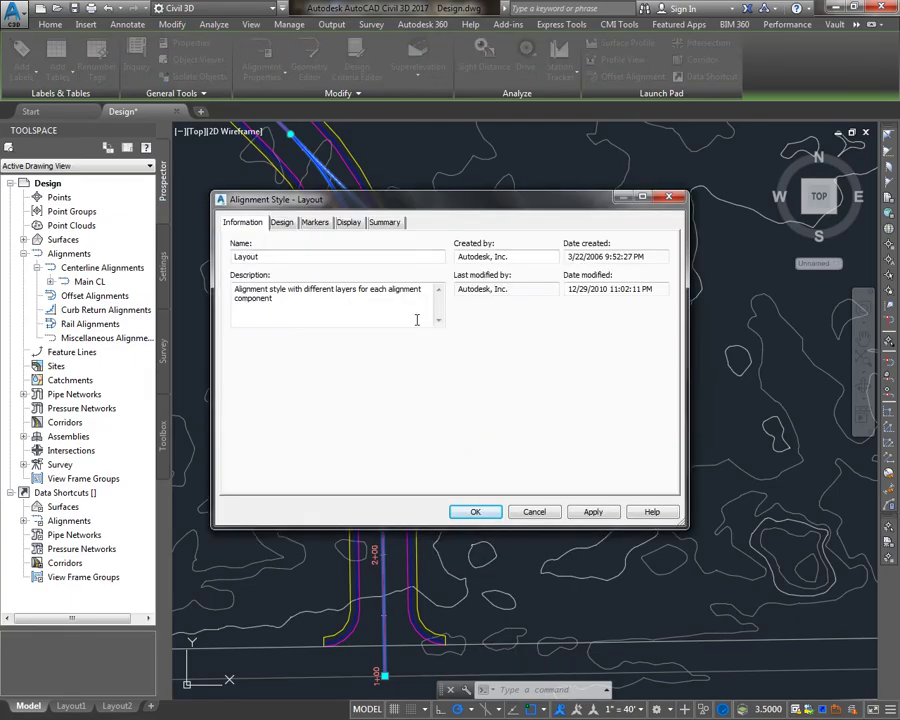
click(350, 225)
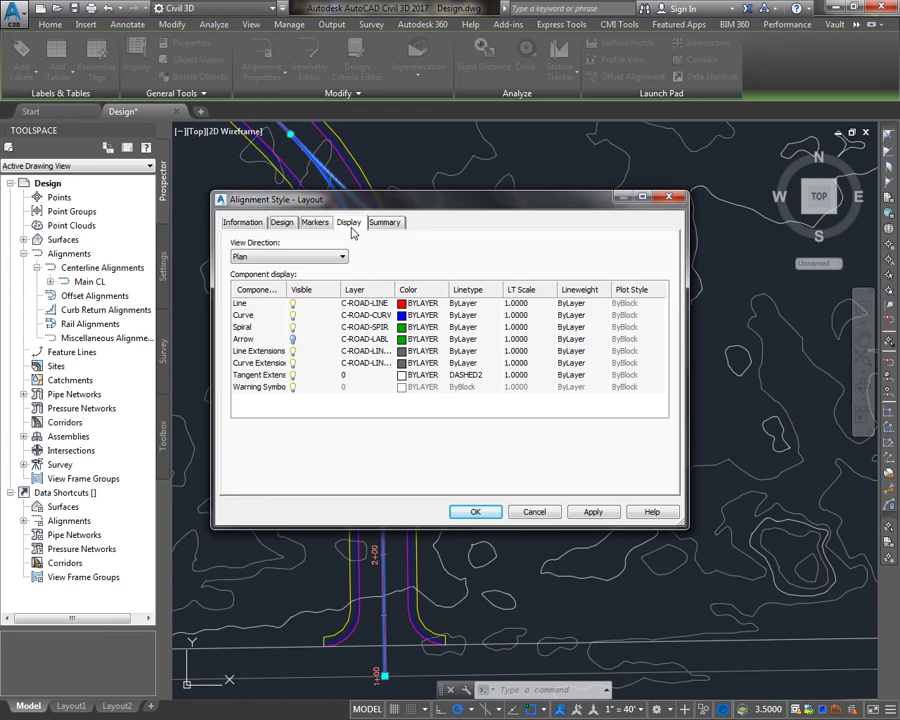
key(Escape)
key(Escape)
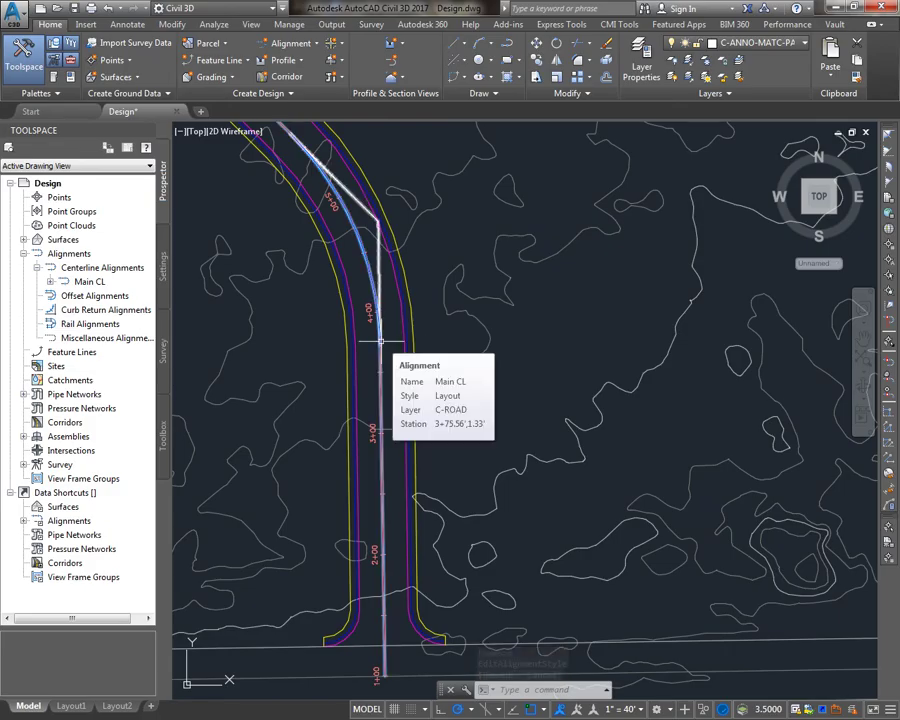
Step: Import the Major Minor and Geometry Points label set into the Main CL alignment's labels
click(379, 341)
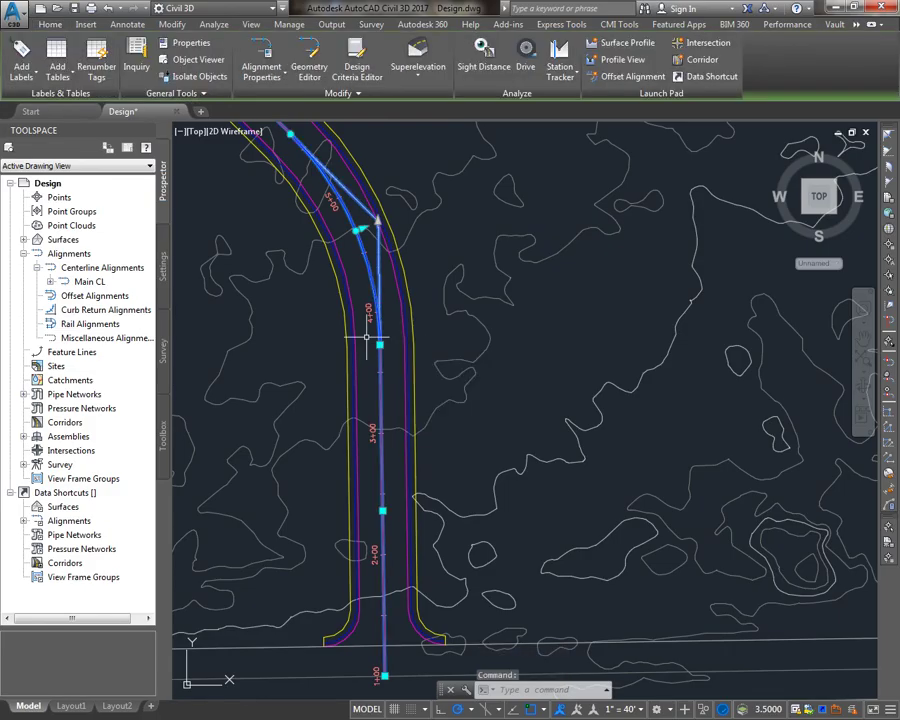
right_click(368, 344)
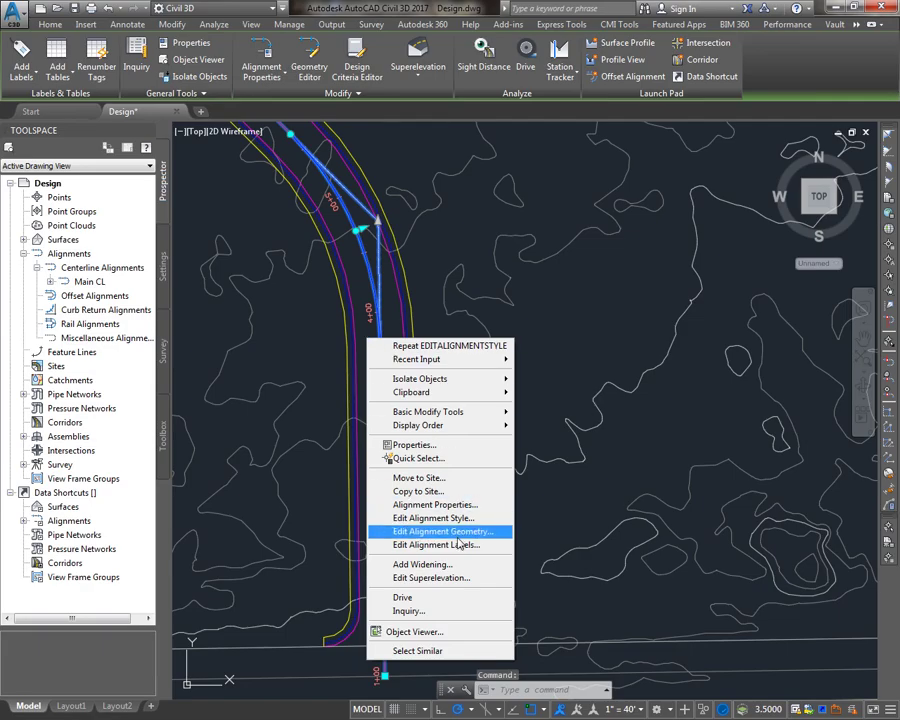
click(459, 546)
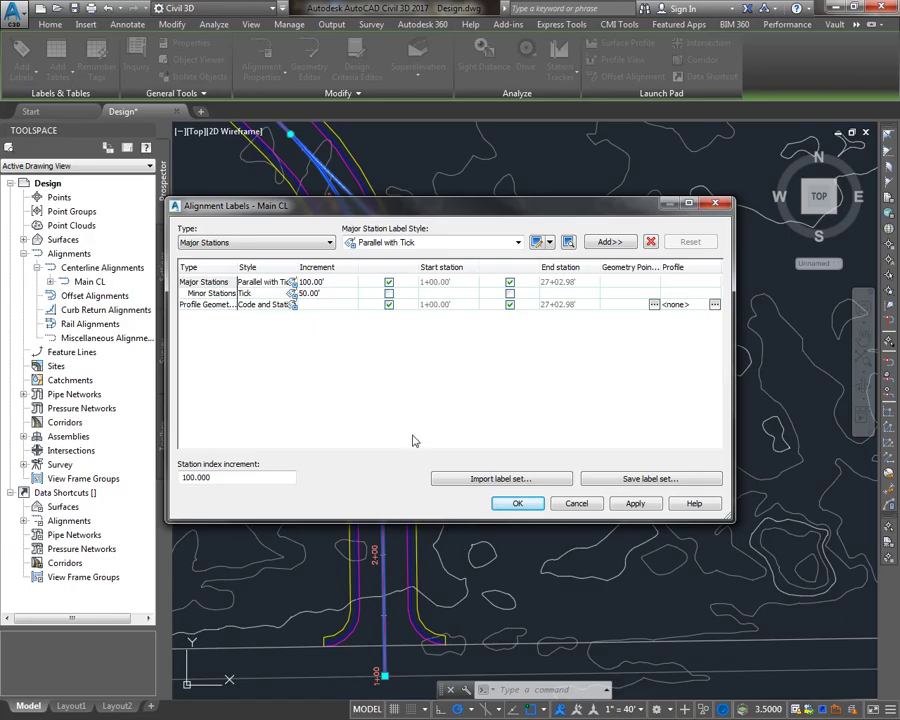
click(247, 244)
click(367, 238)
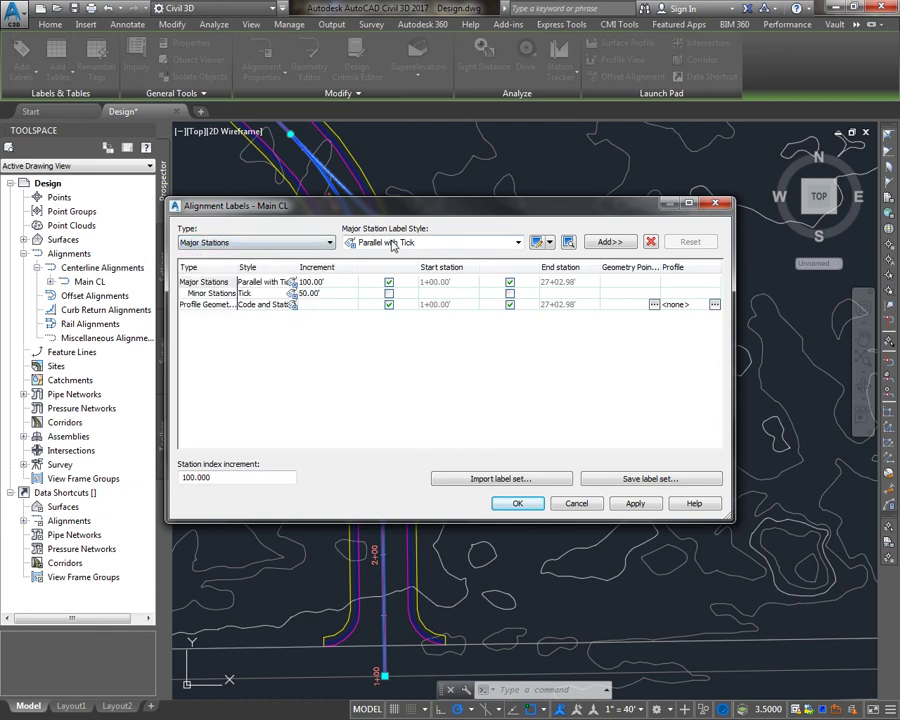
click(392, 243)
click(280, 230)
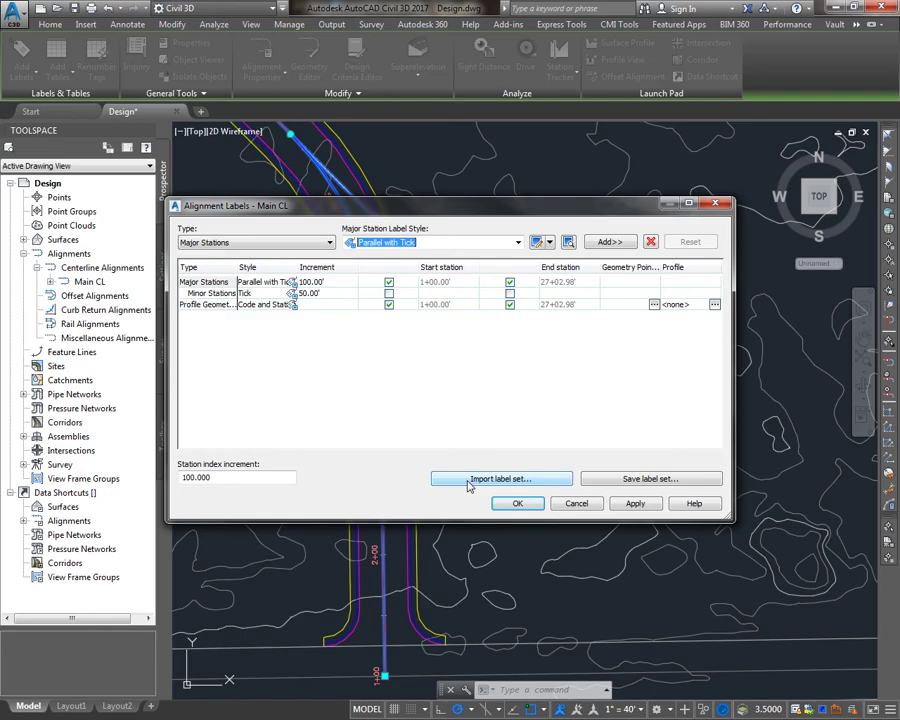
click(468, 482)
click(387, 355)
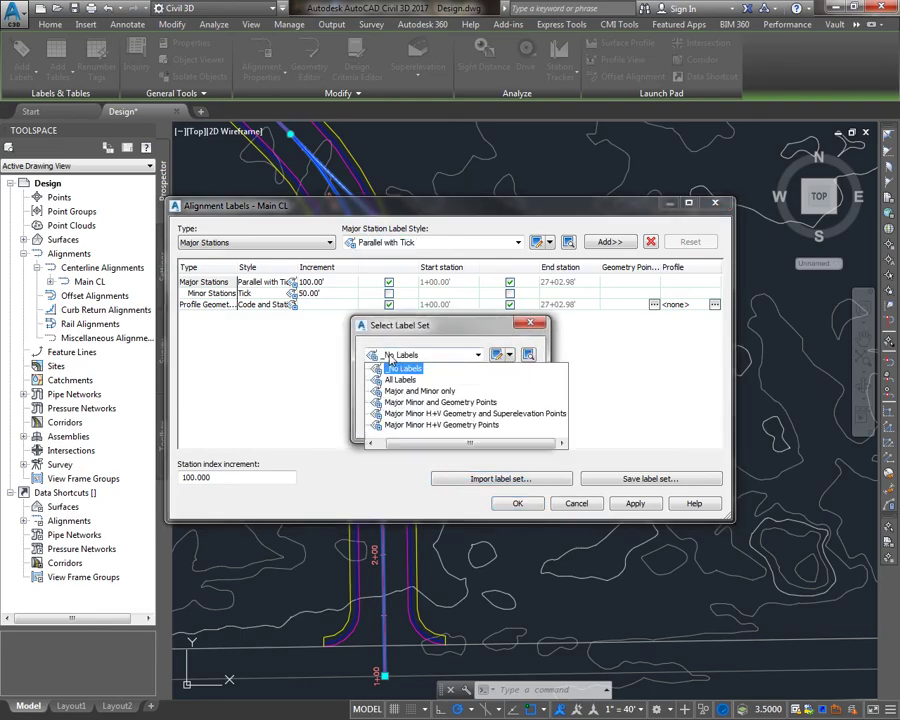
click(413, 405)
click(401, 421)
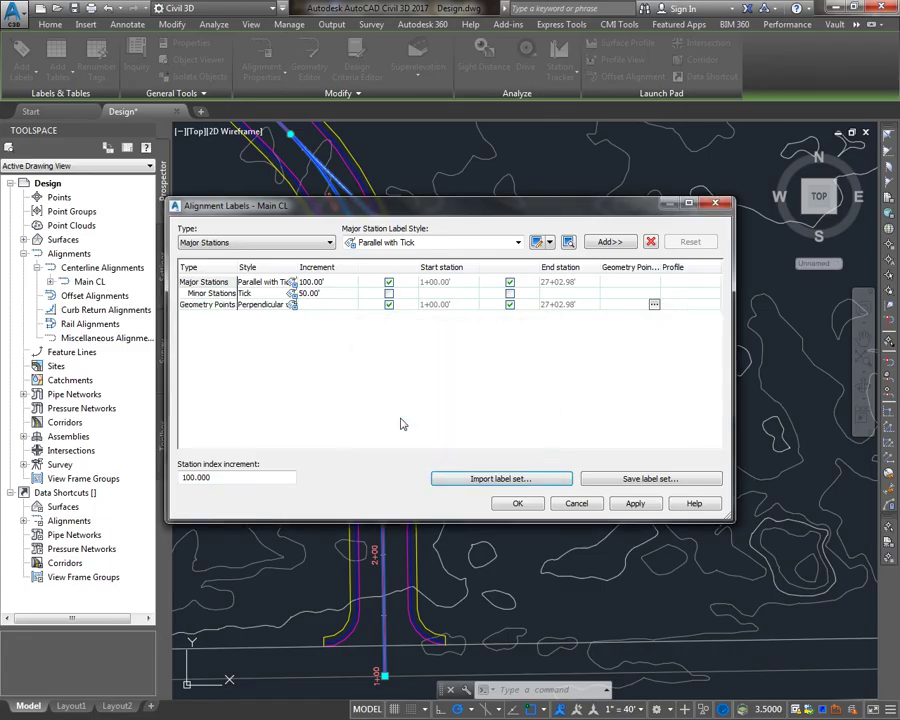
Step: Keep the preset selection of geometry points to label and apply the label changes to Main CL
click(654, 306)
click(654, 305)
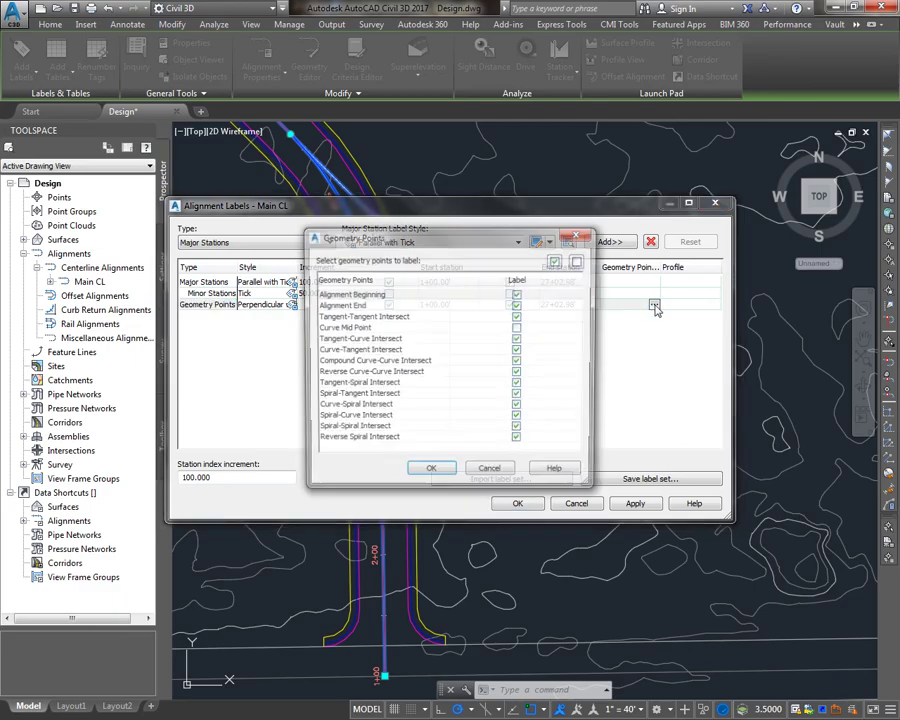
click(430, 473)
click(517, 503)
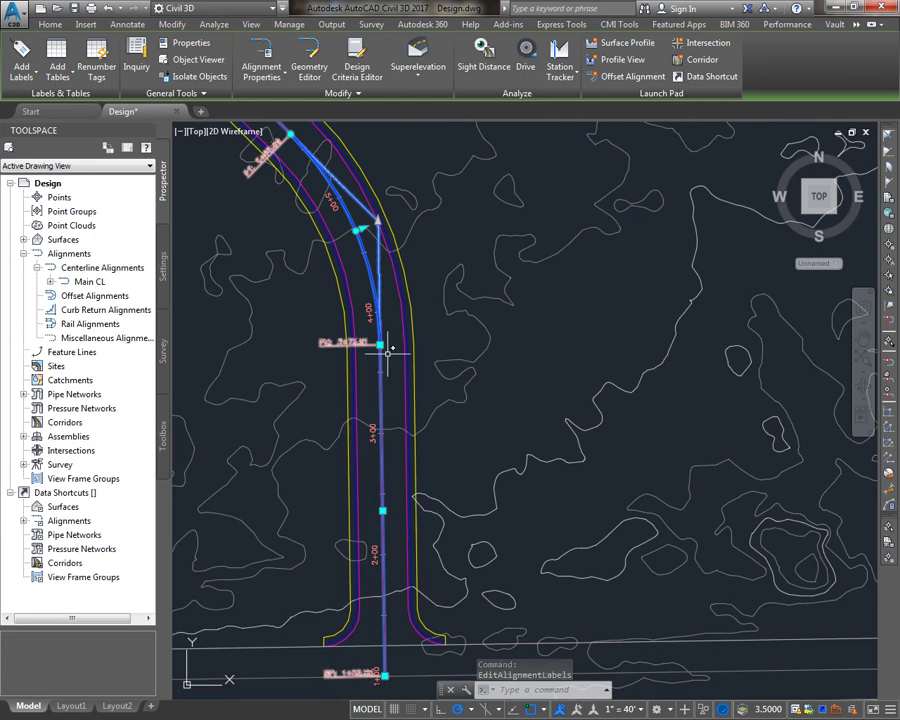
key(Escape)
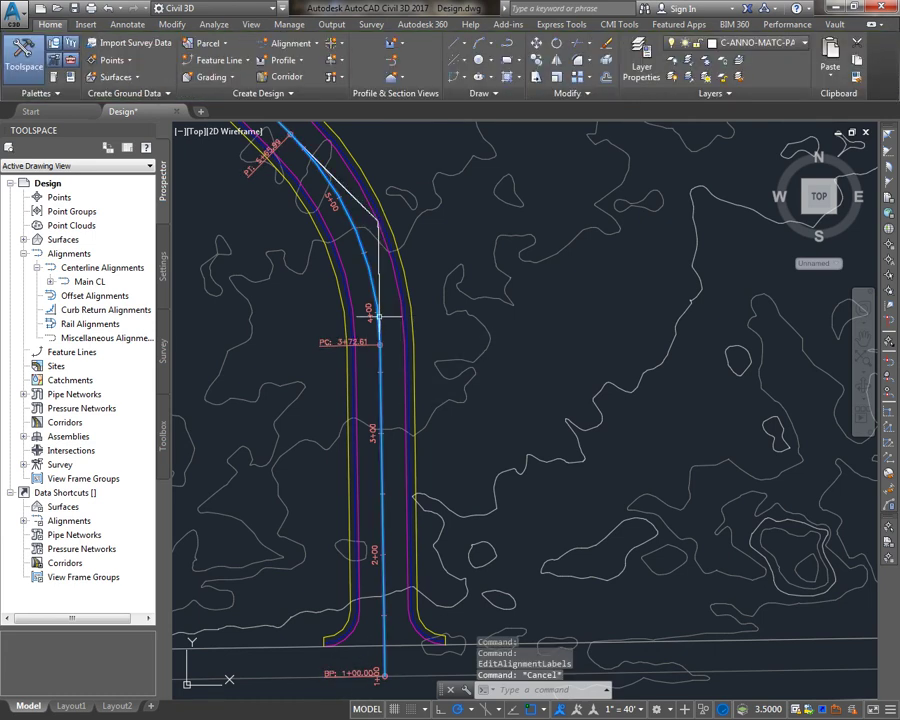
Step: Start a new alignment with the Alignment Creation Tools, naming it Layout with starting station 100
scroll(293, 233, down, 5)
mouse_move(343, 295)
middle_down()
mouse_move(378, 315)
mouse_move(392, 380)
middle_up()
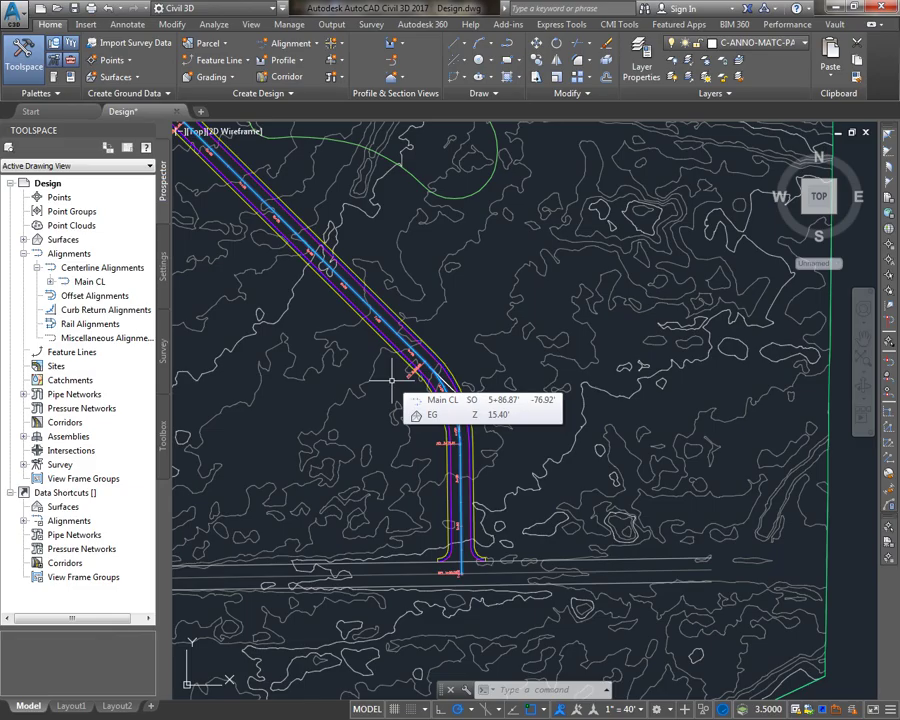
scroll(393, 380, down, 6)
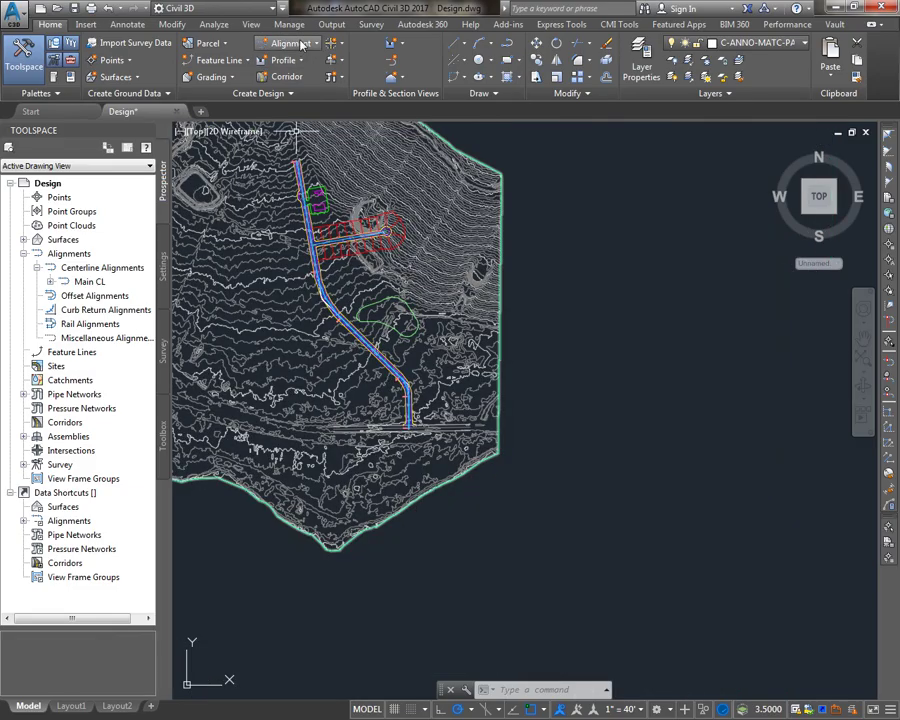
click(302, 44)
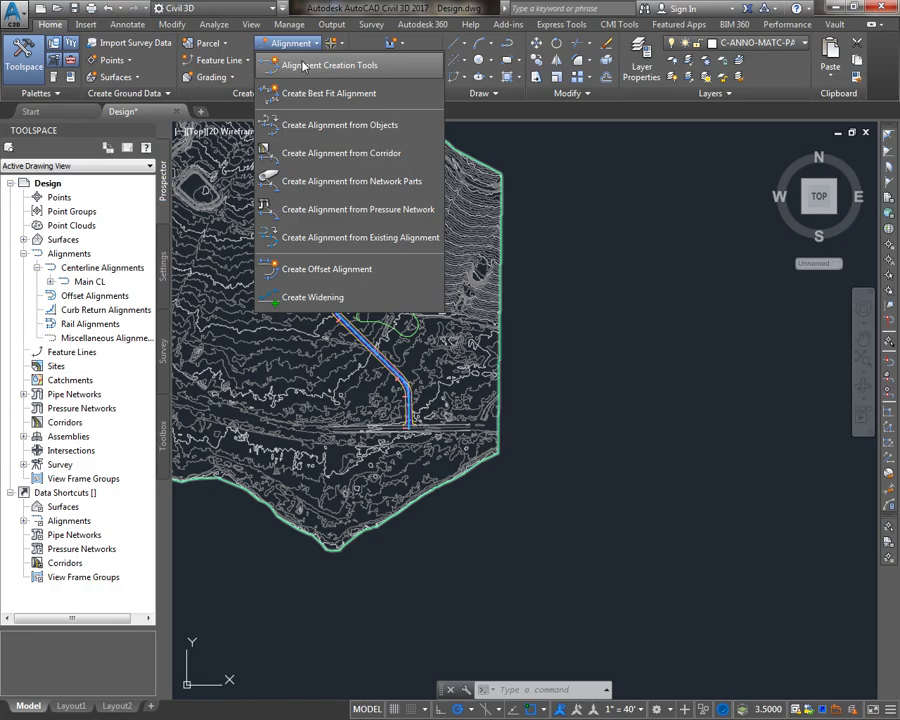
click(302, 66)
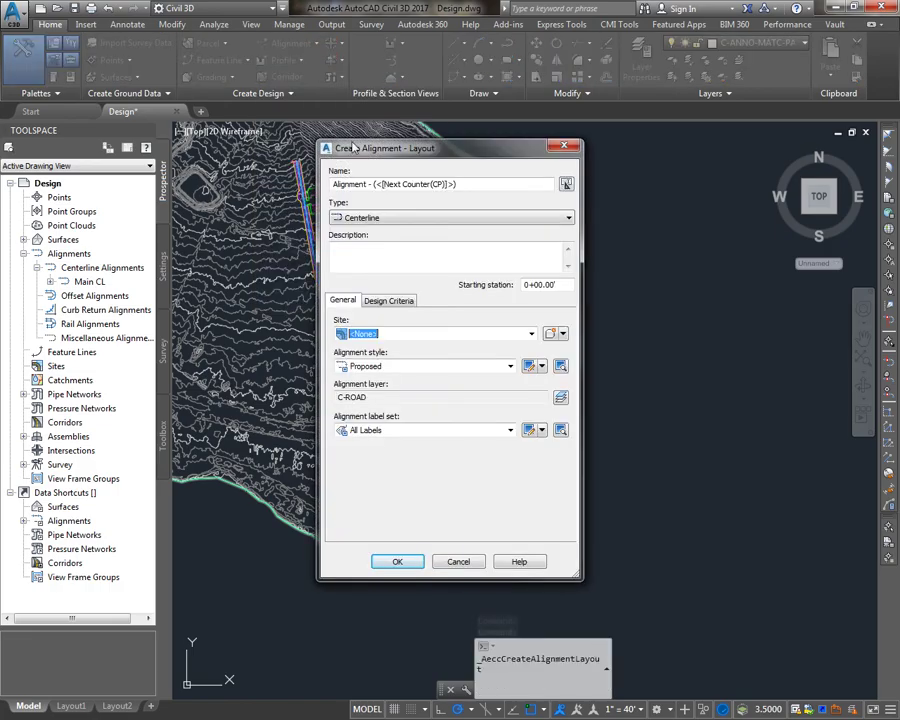
triple_click(500, 185)
text(Layout)
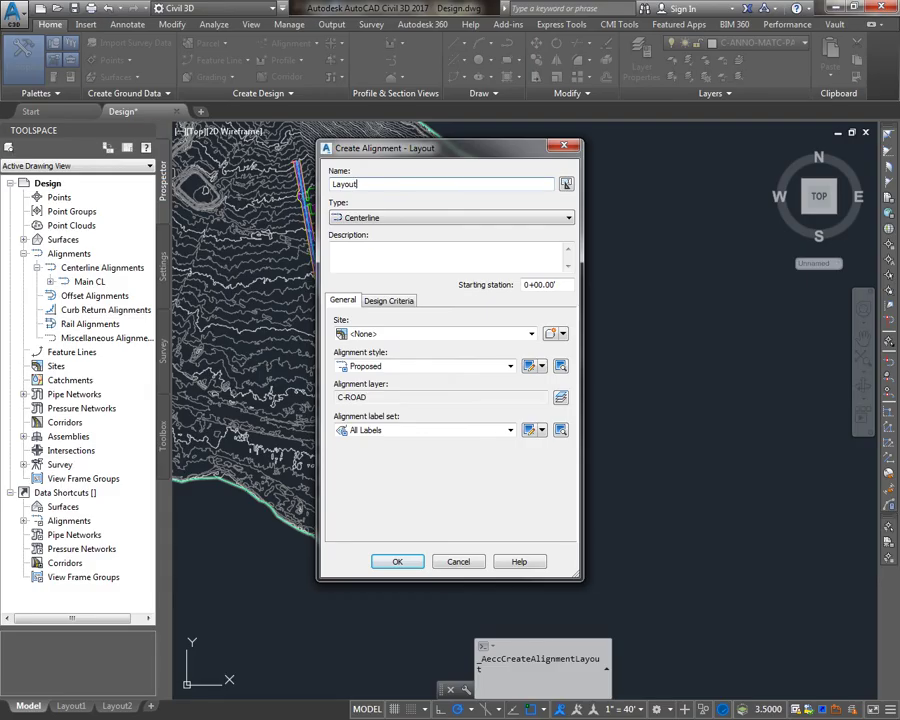
key(Tab)
text(100)
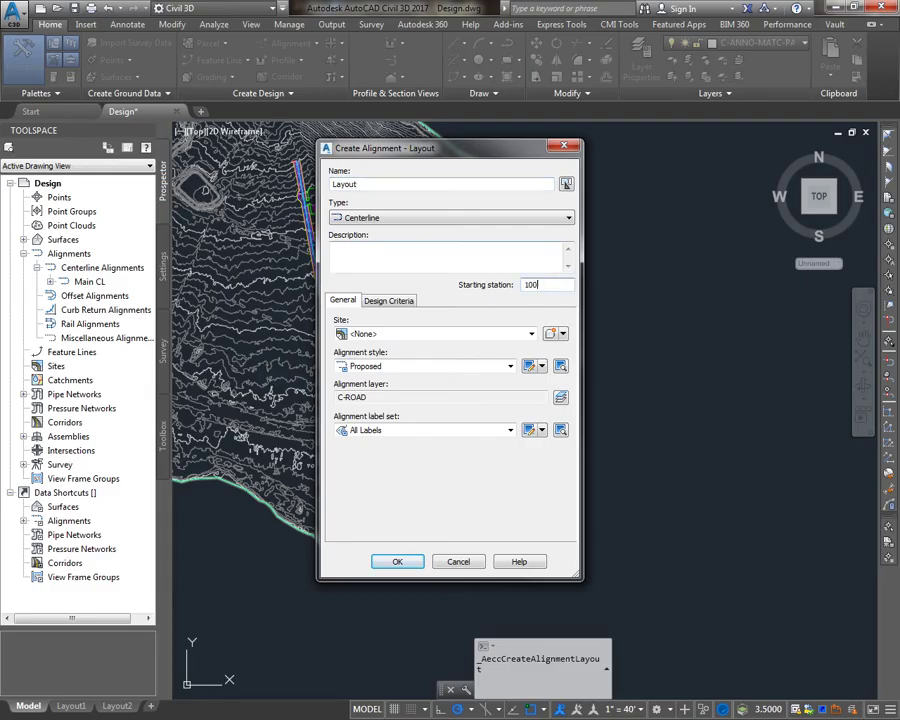
Step: Choose the Major and Minor only label set and create the Layout alignment as a Centerline with the Proposed style
click(421, 432)
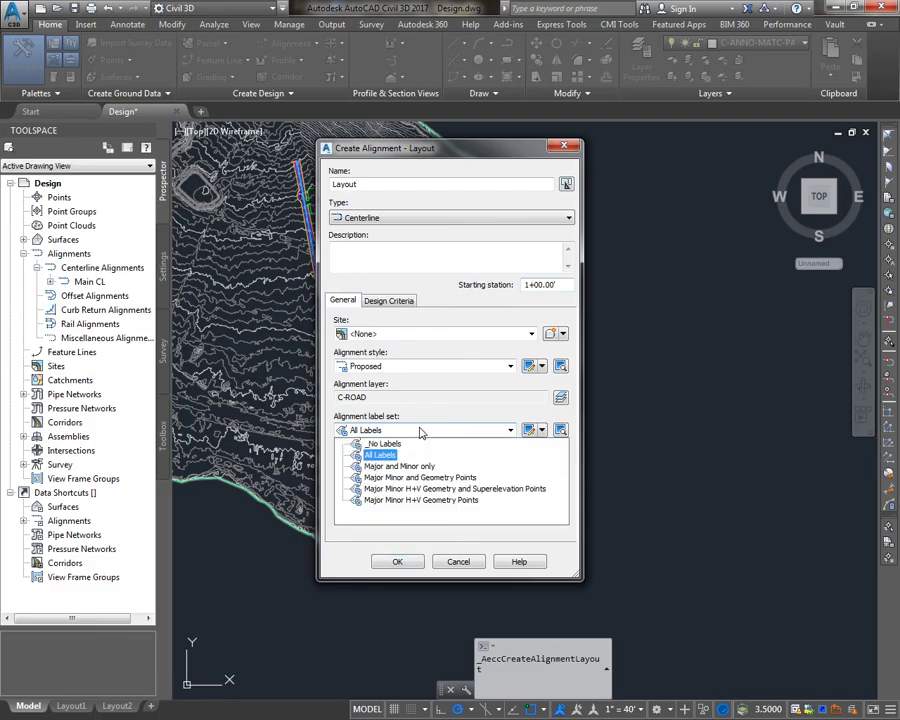
click(416, 470)
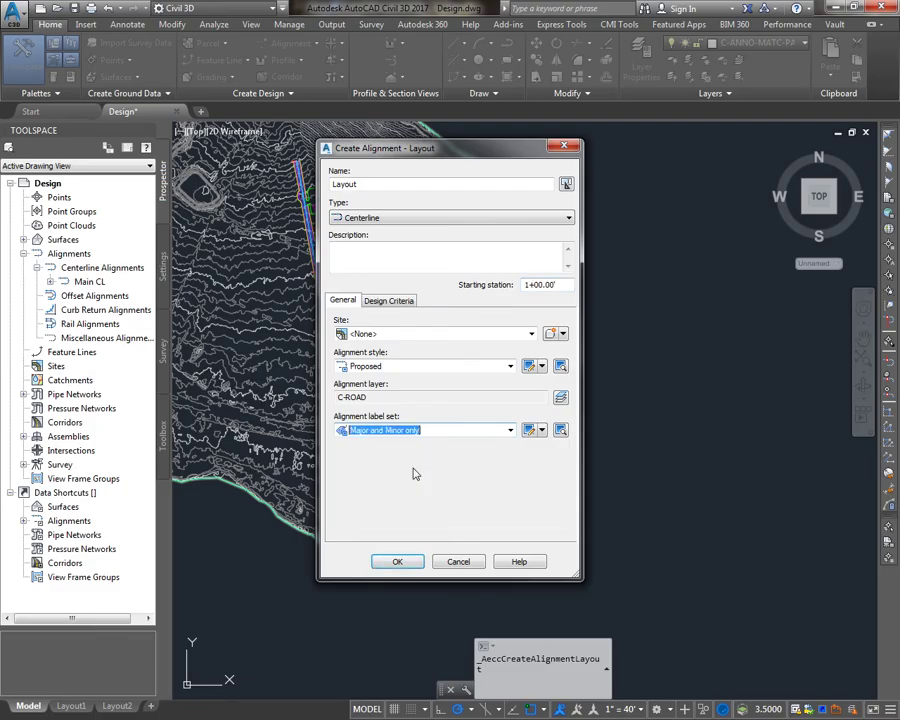
click(397, 562)
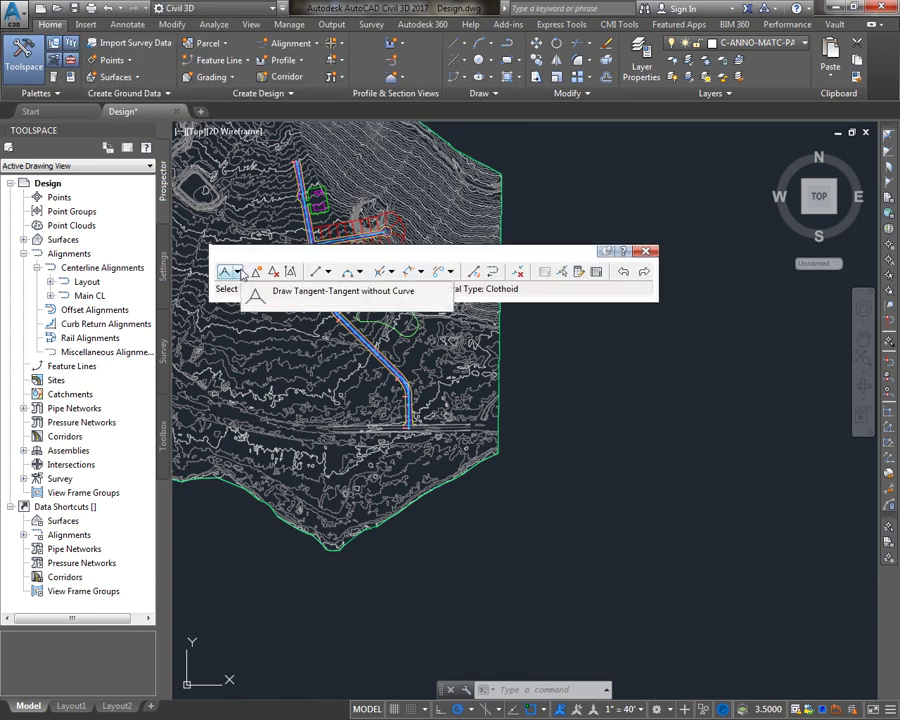
Step: Draw three connected tangents without curves for the Layout alignment in the empty area east of the site surface
click(328, 272)
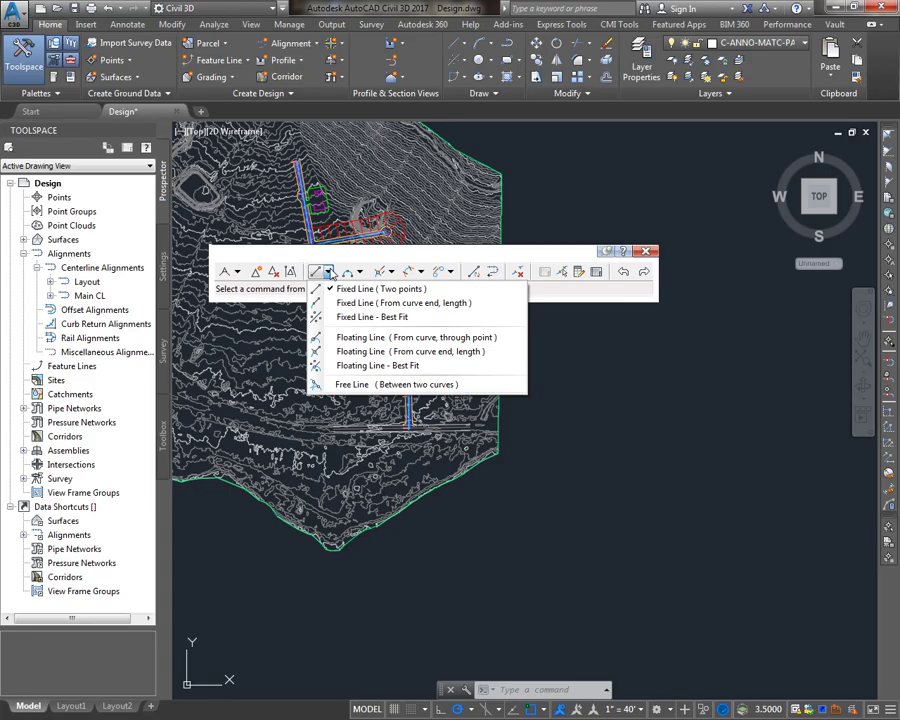
click(360, 272)
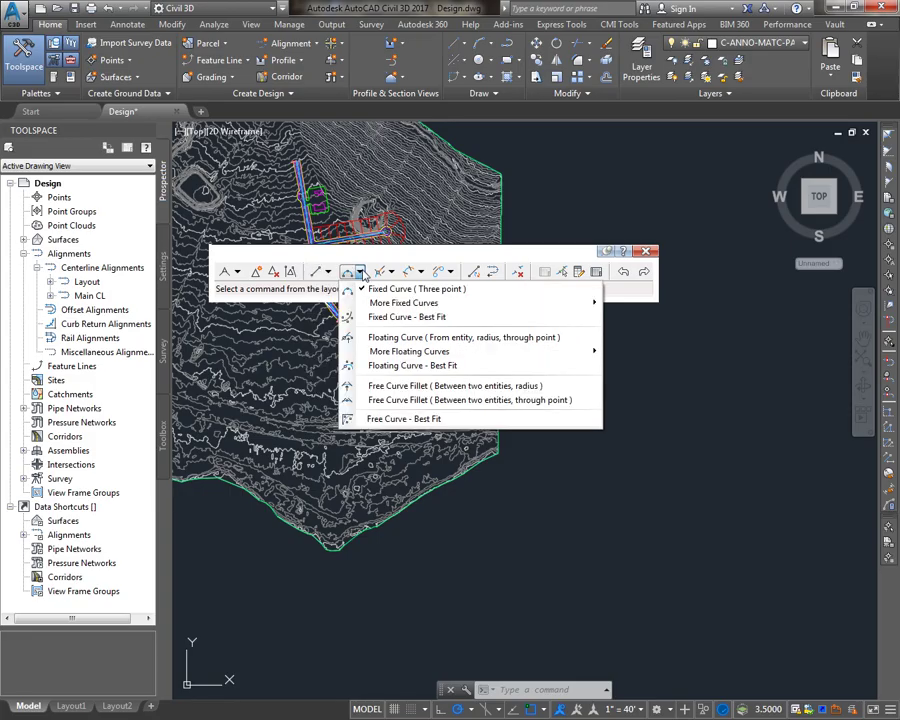
click(238, 272)
click(238, 272)
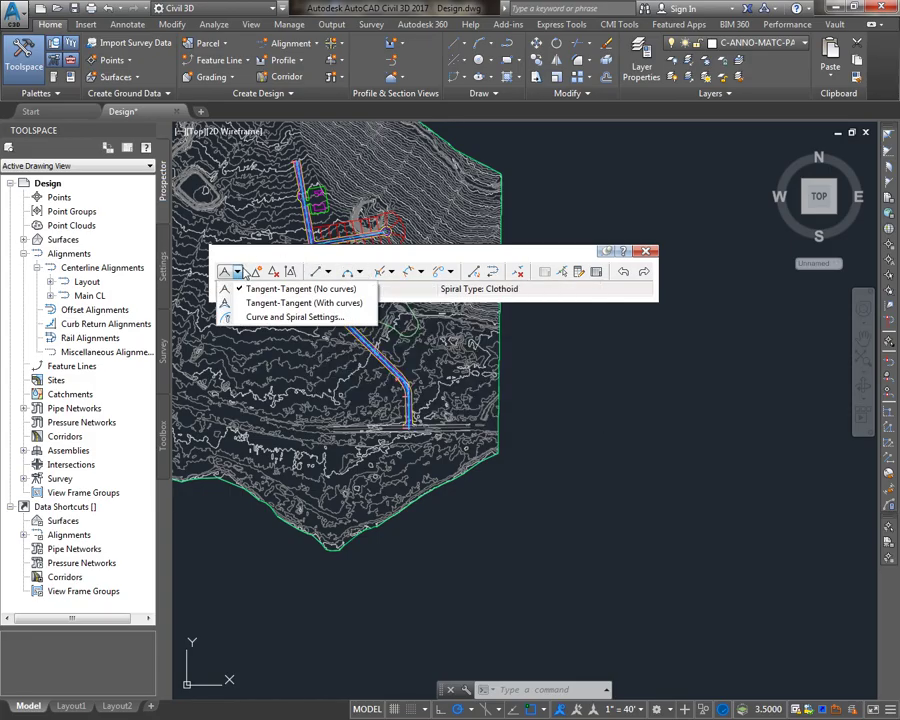
click(255, 289)
click(550, 481)
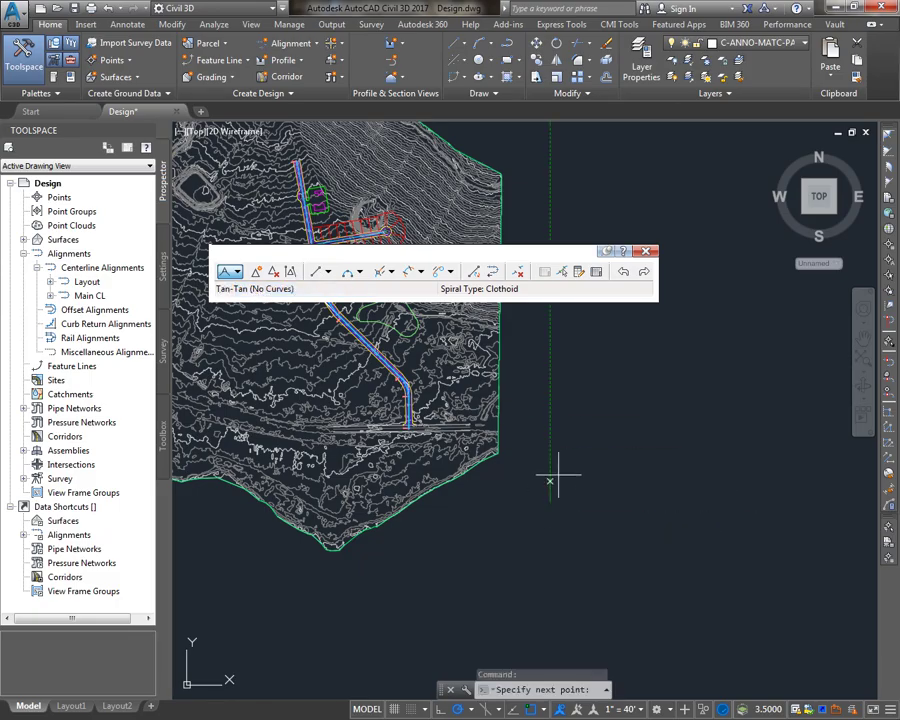
click(573, 393)
click(657, 407)
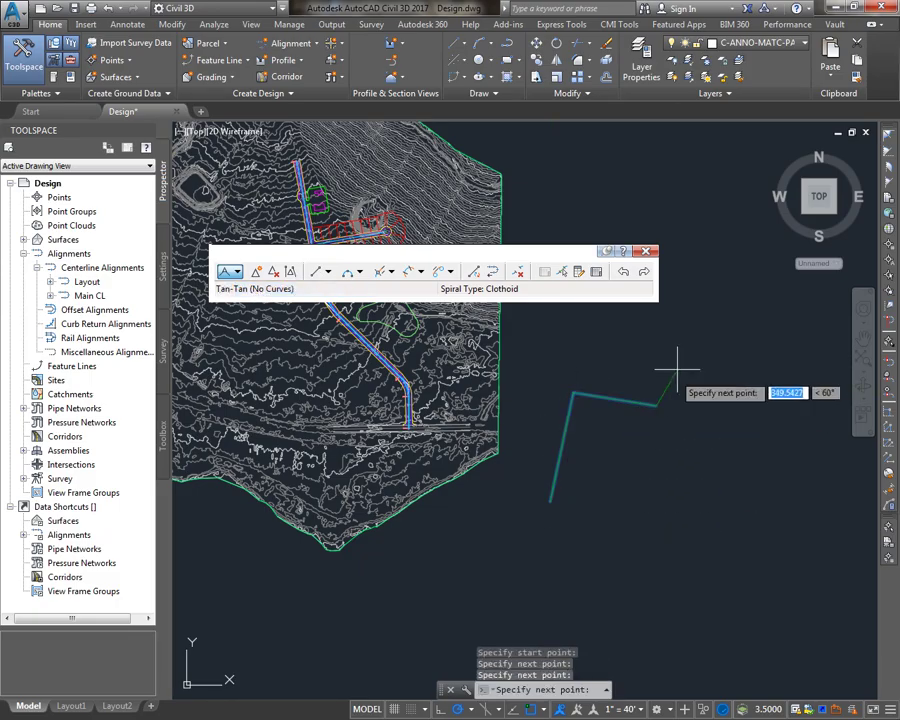
click(714, 310)
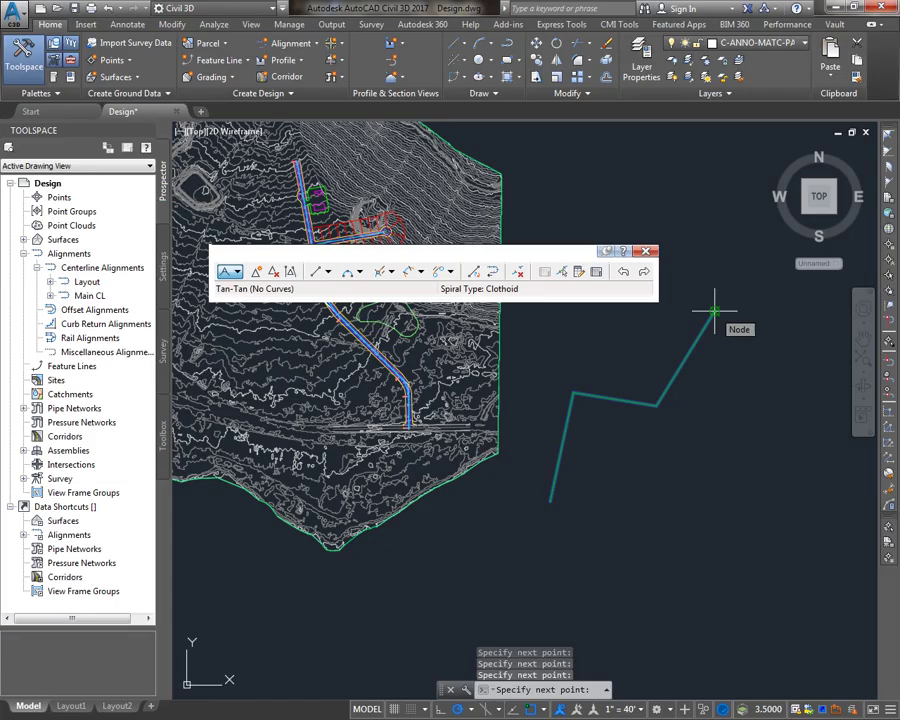
key(Return)
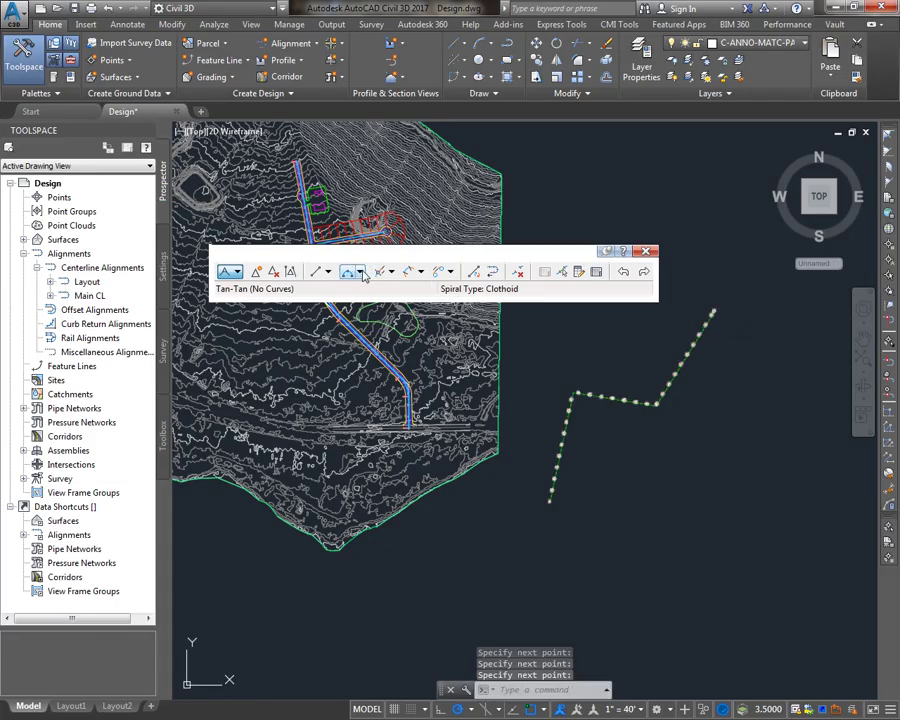
Step: Add a free curve fillet between the first and second tangents, passing through a point inside their corner
click(359, 272)
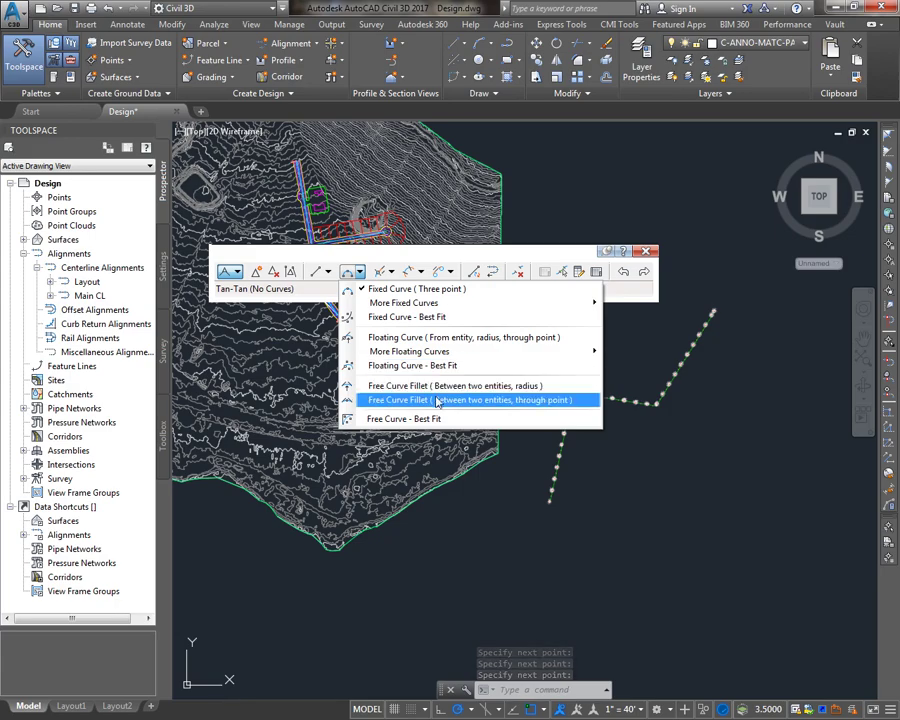
click(396, 399)
scroll(530, 416, up, 6)
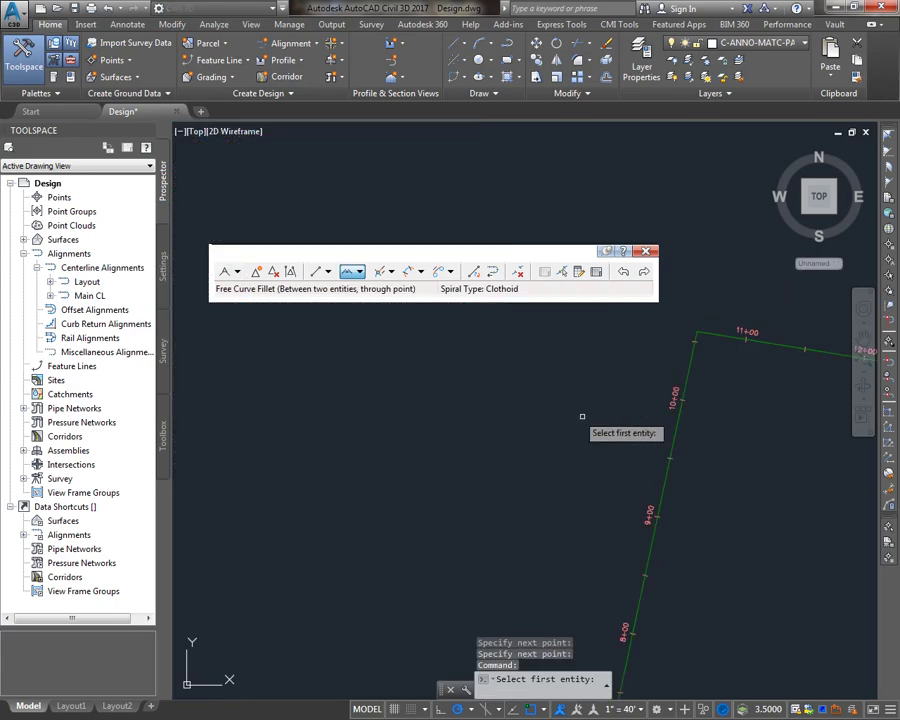
click(675, 433)
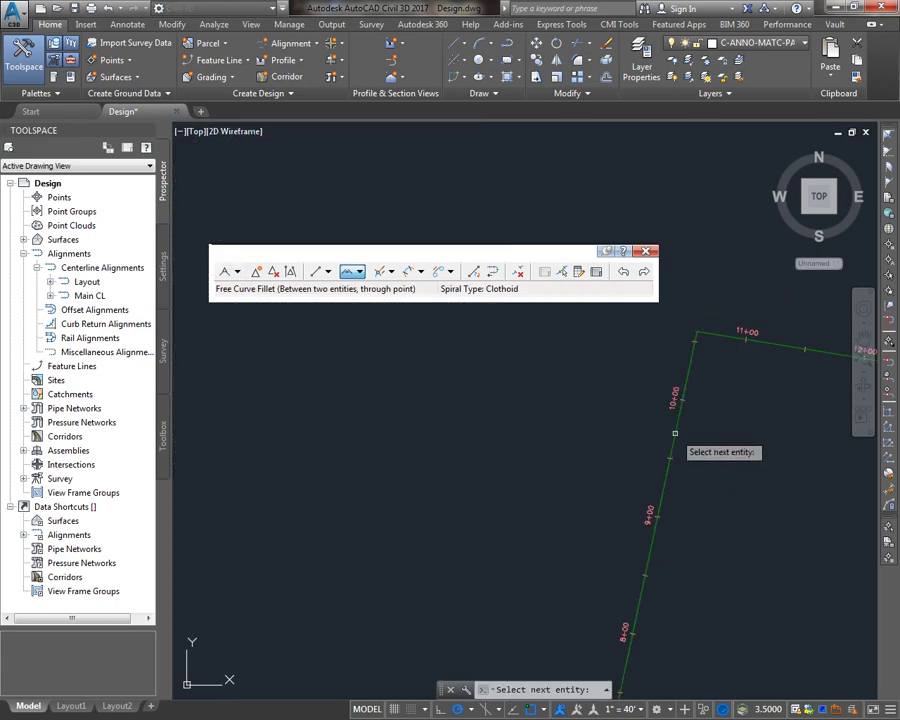
click(763, 342)
click(745, 408)
middle_drag(745, 408, 381, 418)
scroll(375, 418, down, 2)
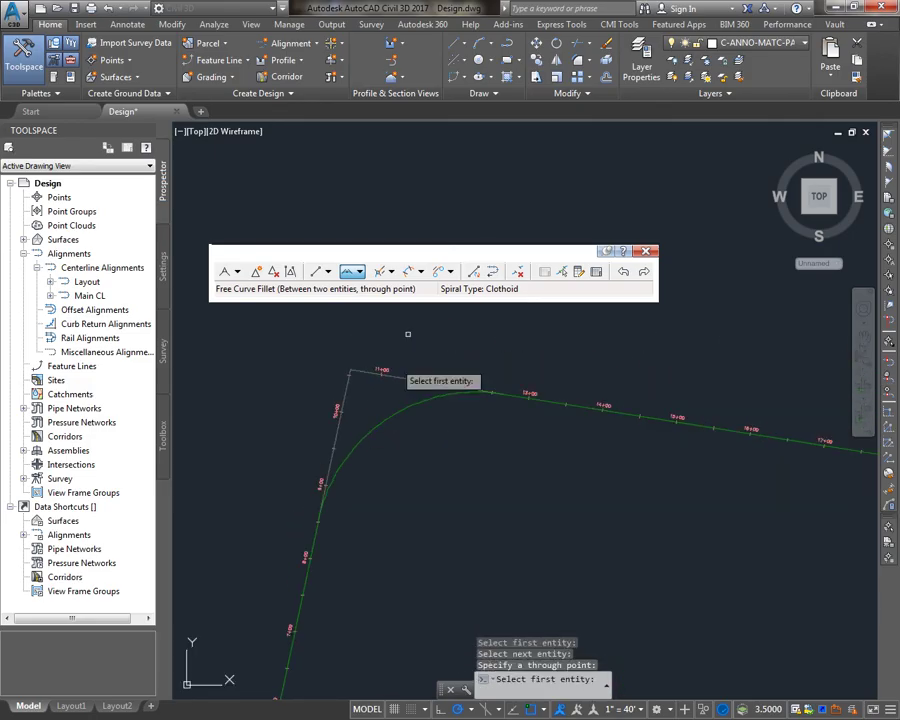
Step: Add a free curve fillet between the second and third tangents with a less-than-180 solution and a radius of 200 feet
click(362, 273)
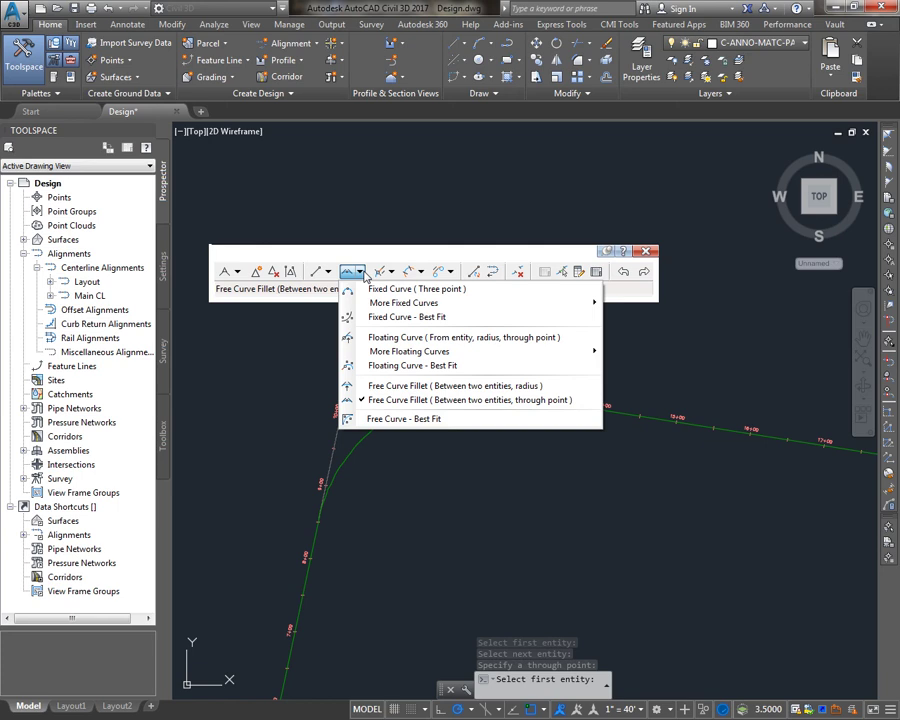
click(381, 385)
scroll(385, 395, up, 2)
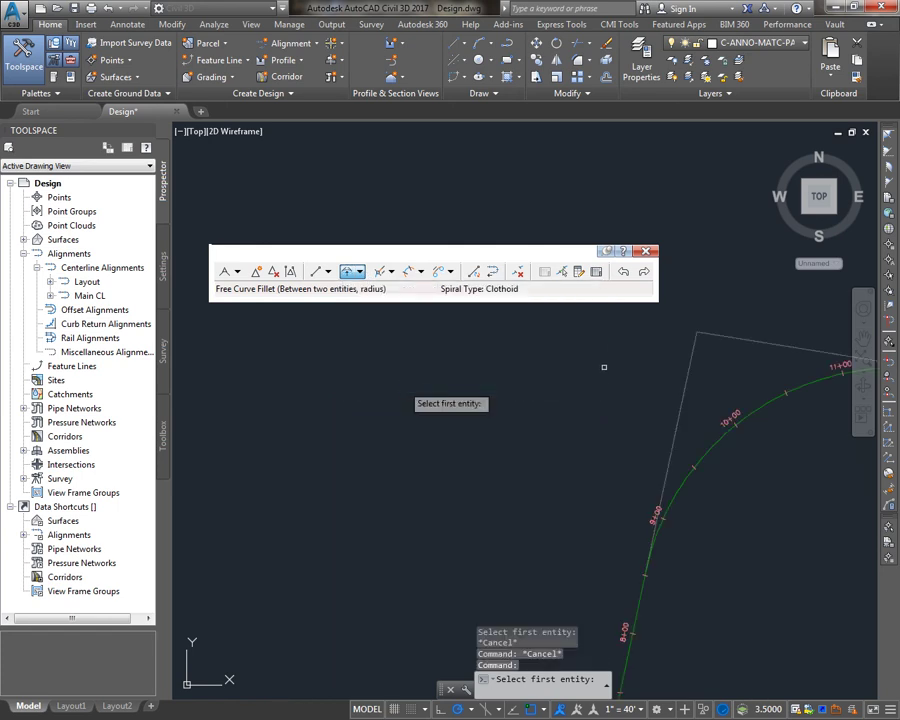
scroll(325, 421, down, 3)
scroll(530, 465, up, 3)
click(506, 456)
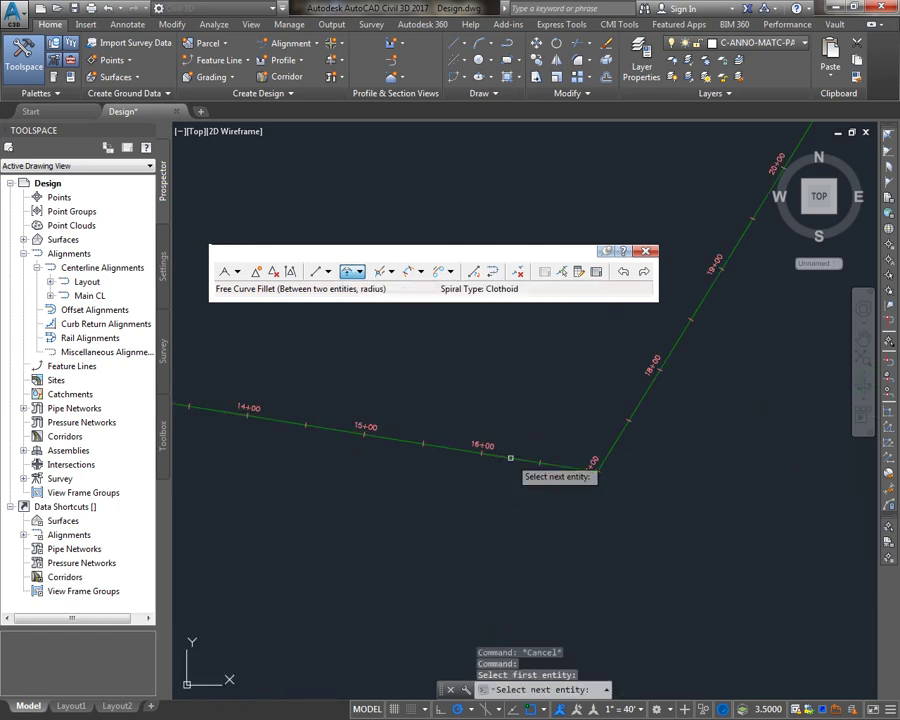
click(637, 406)
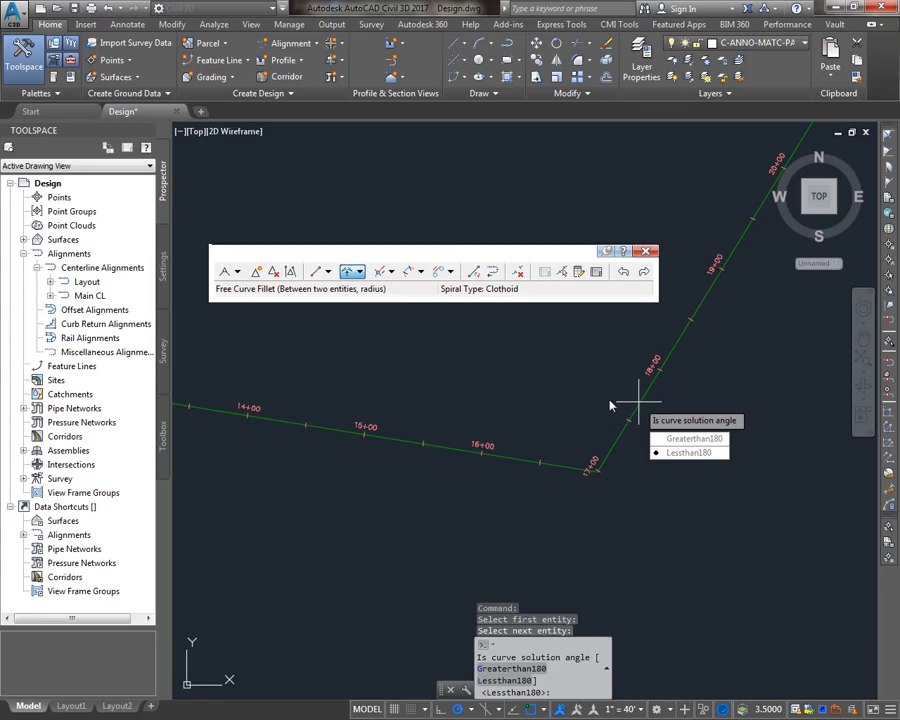
key(Return)
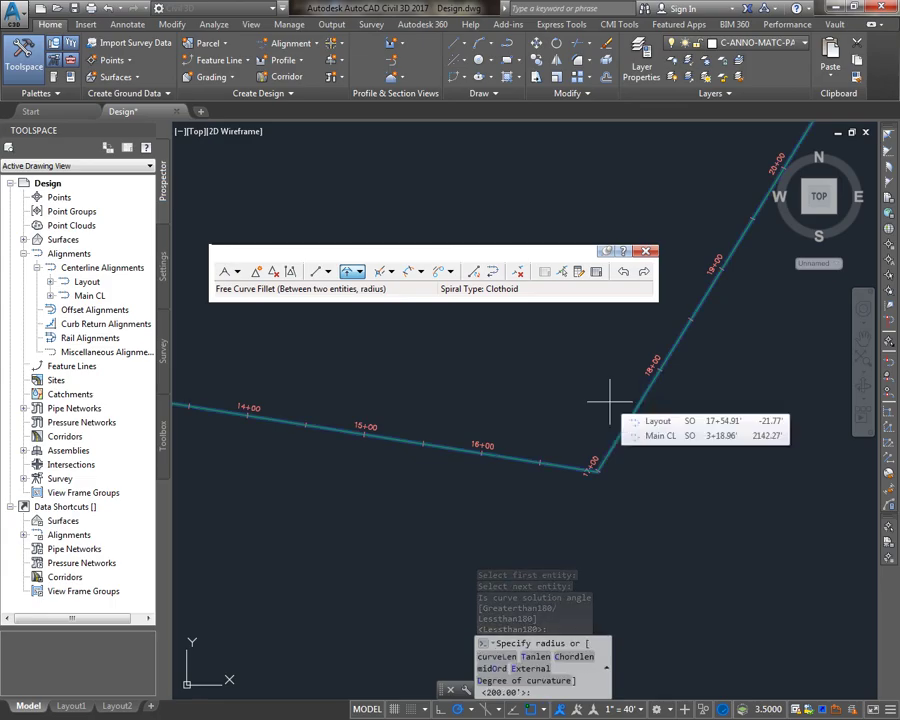
key(Return)
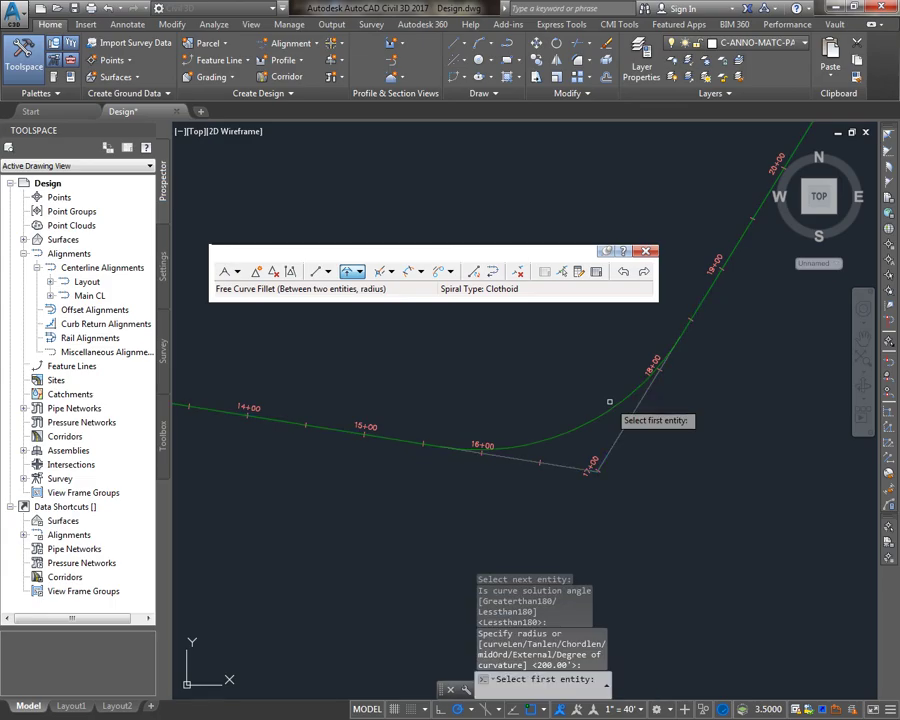
key(Escape)
Step: Open the alignment entities table for the Layout alignment with its curve radius and station values in view
click(576, 426)
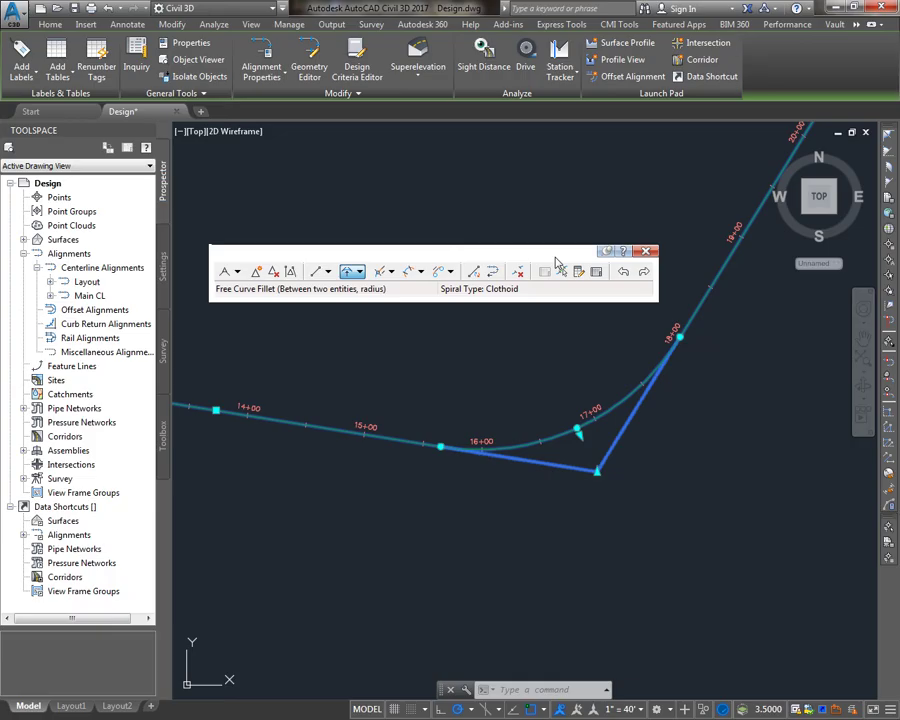
click(596, 273)
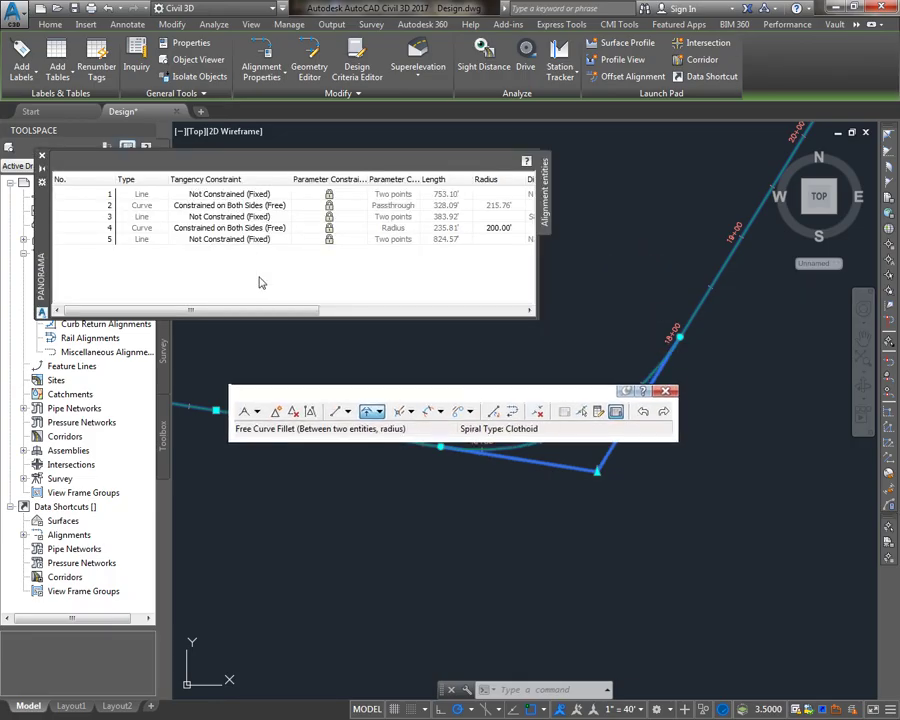
drag(240, 311, 298, 324)
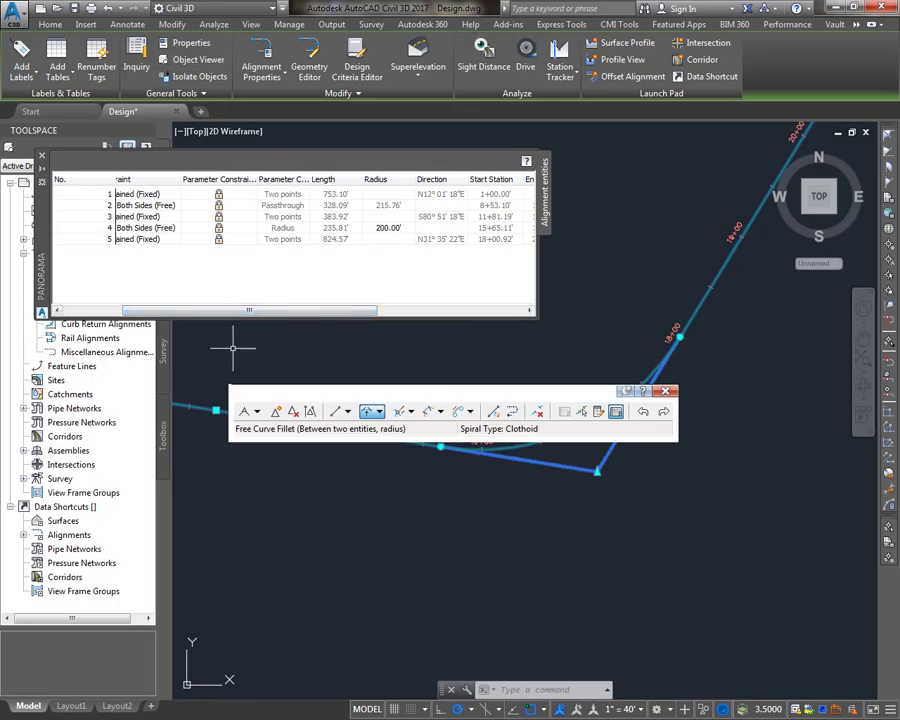
Step: Stretch the first curve's pass-through point slightly toward the corner of the first two Layout tangents
mouse_move(233, 348)
middle_down()
mouse_move(603, 468)
mouse_move(632, 496)
middle_up()
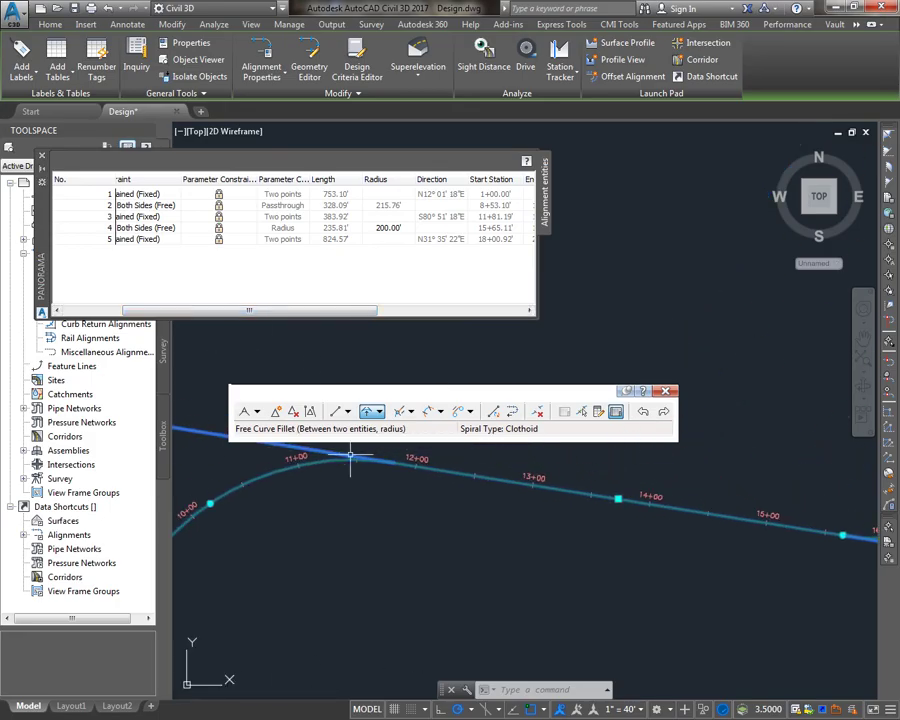
middle_drag(350, 456, 470, 449)
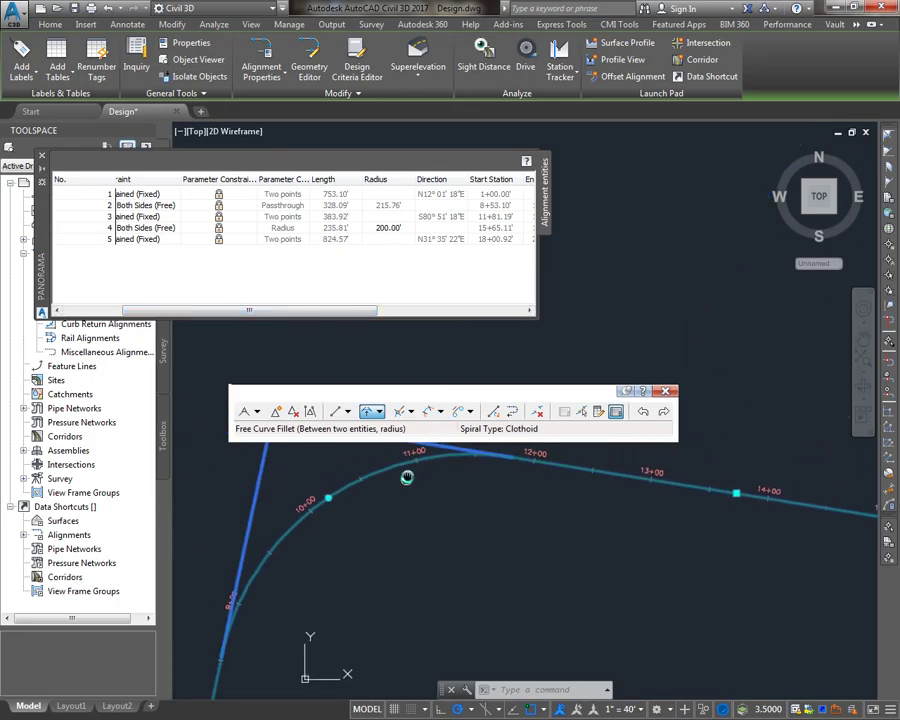
click(330, 497)
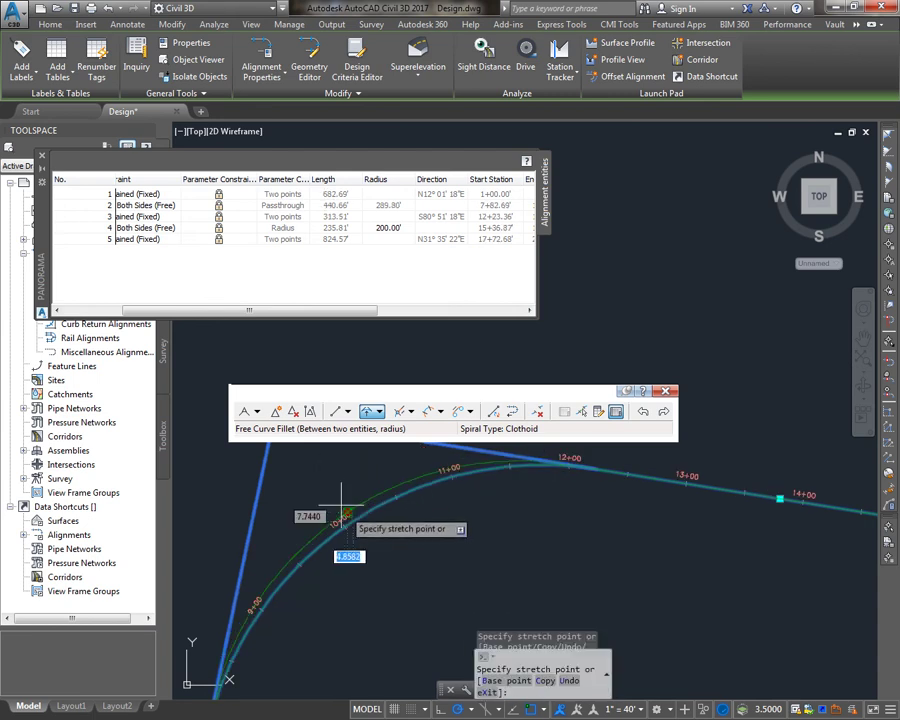
click(333, 492)
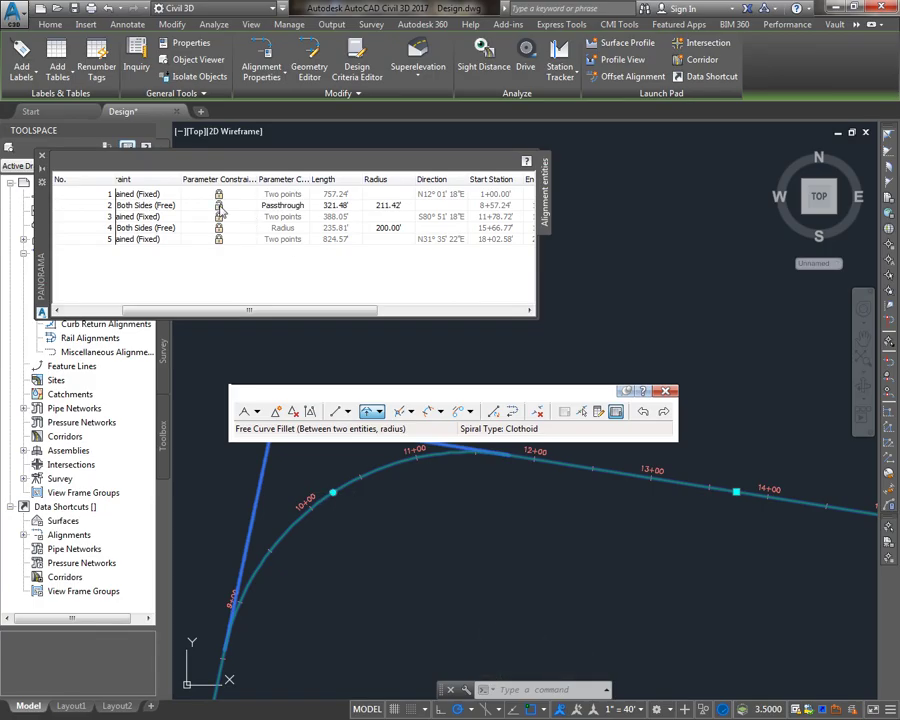
Step: Unlock the parameter constraint of the first Layout curve, set its radius to 300 feet, and close the table and layout tools
click(220, 210)
click(380, 208)
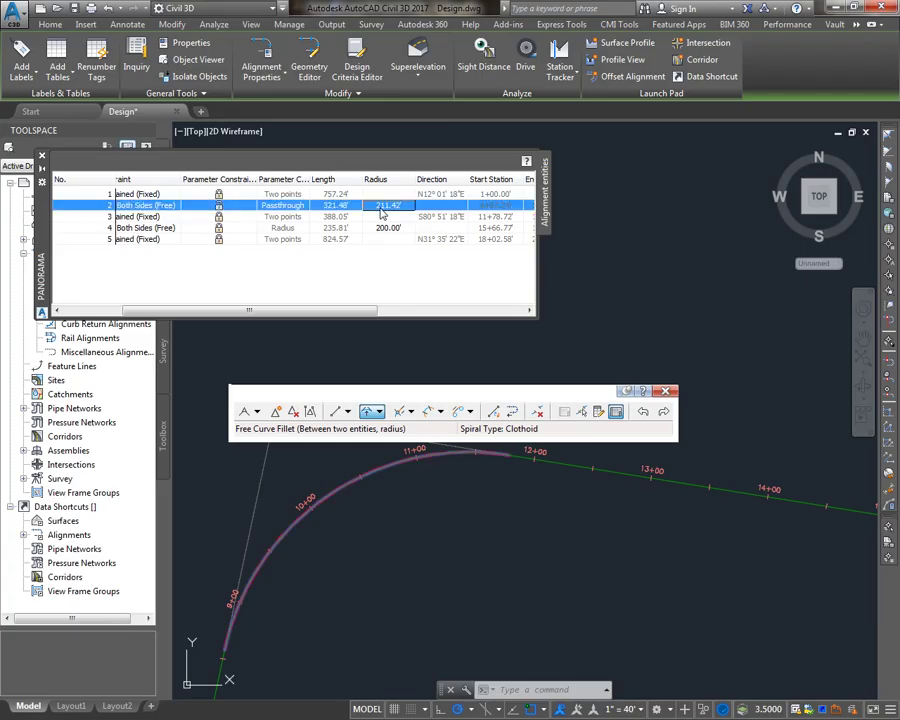
text(3)
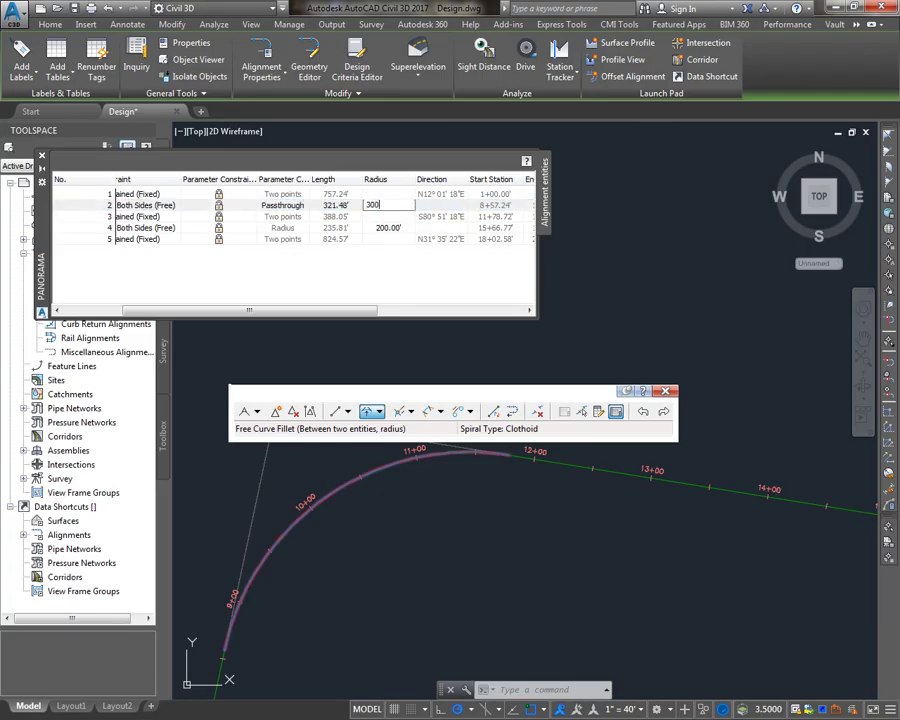
text(00)
key(Return)
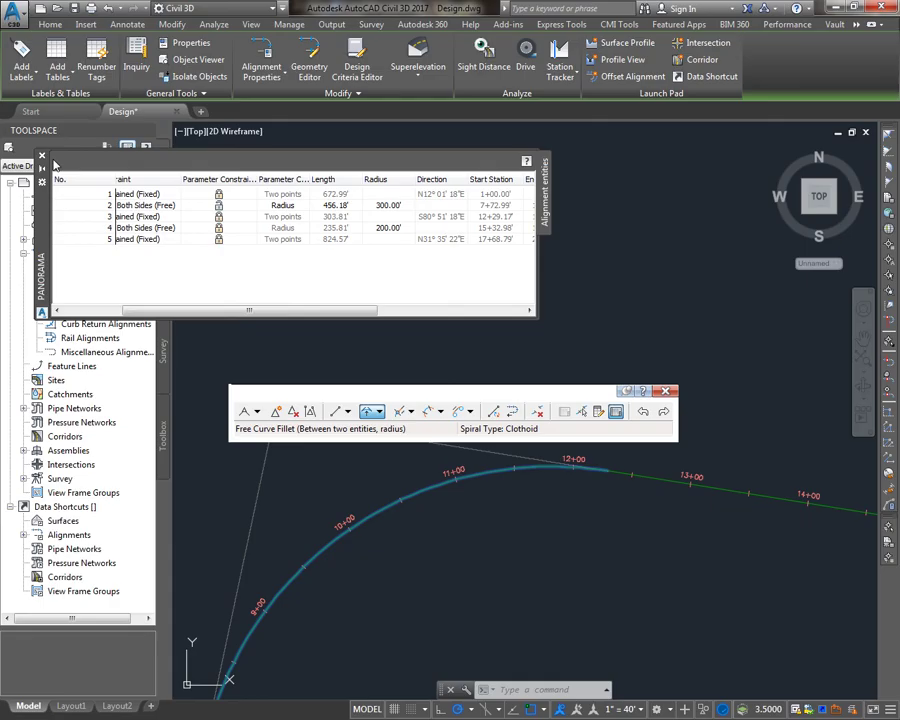
key(Escape)
key(Escape)
Step: Move the intersection point of the first two Layout tangents straight south to a new position
scroll(625, 428, down, 5)
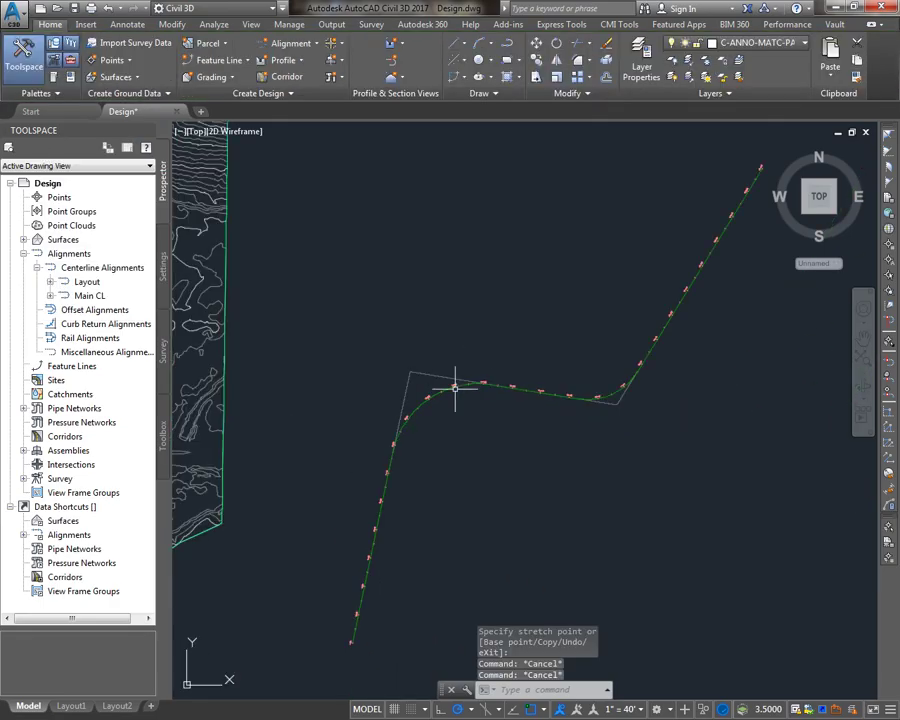
click(452, 387)
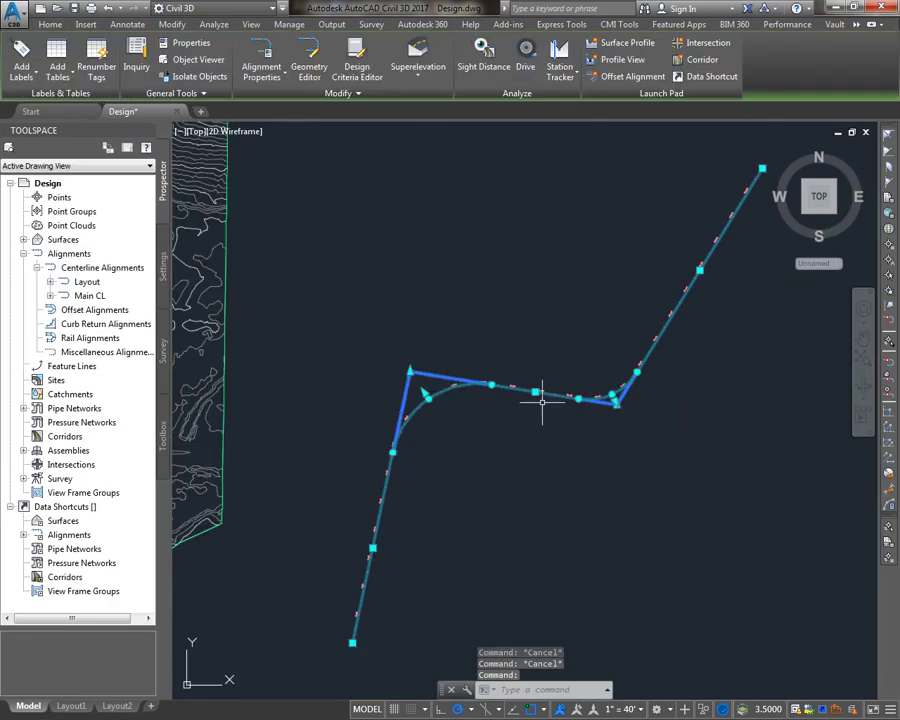
mouse_move(544, 404)
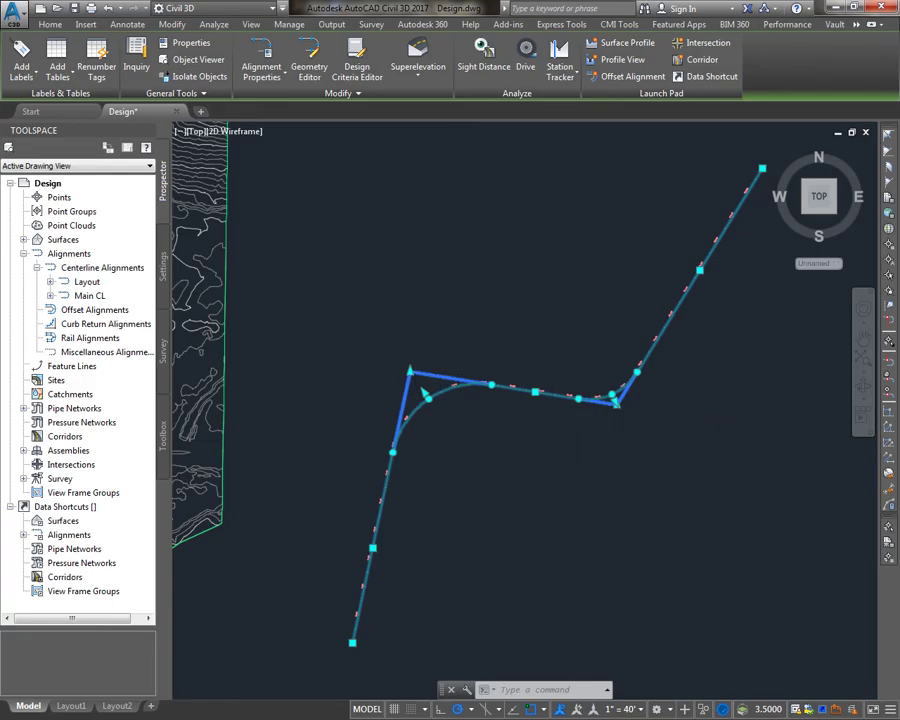
scroll(404, 370, up, 3)
click(403, 366)
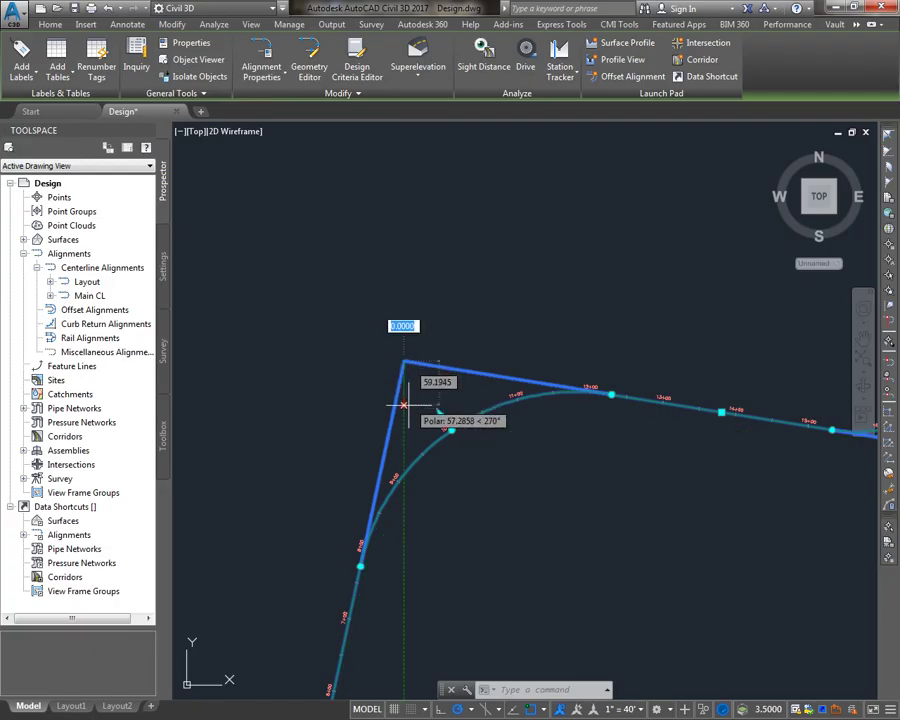
click(403, 416)
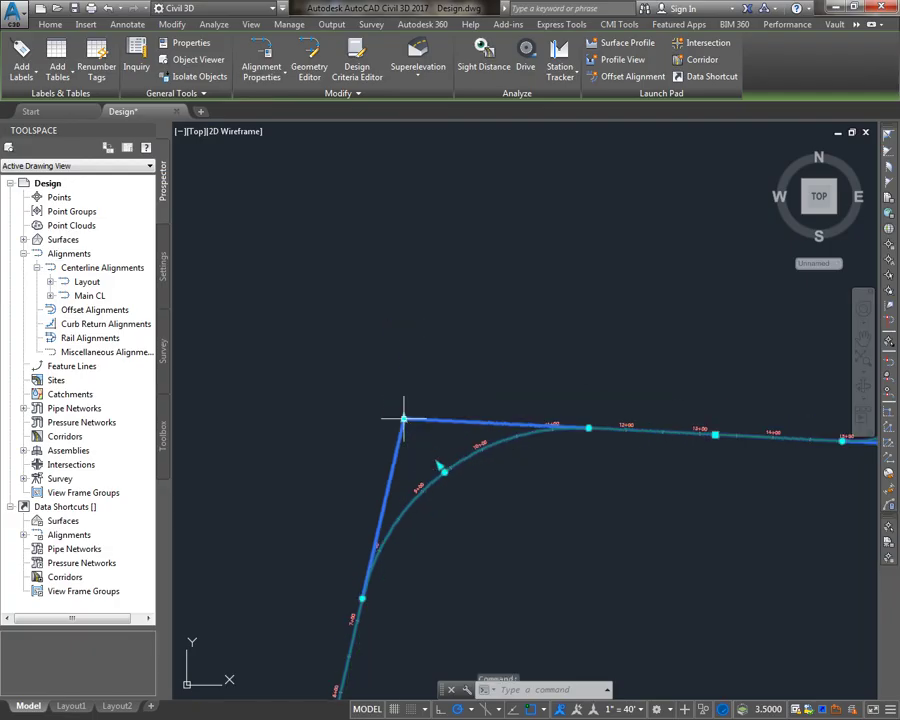
Step: Stretch the first Layout curve closer to its tangent corner to tighten its radius, and deselect the alignment
click(443, 470)
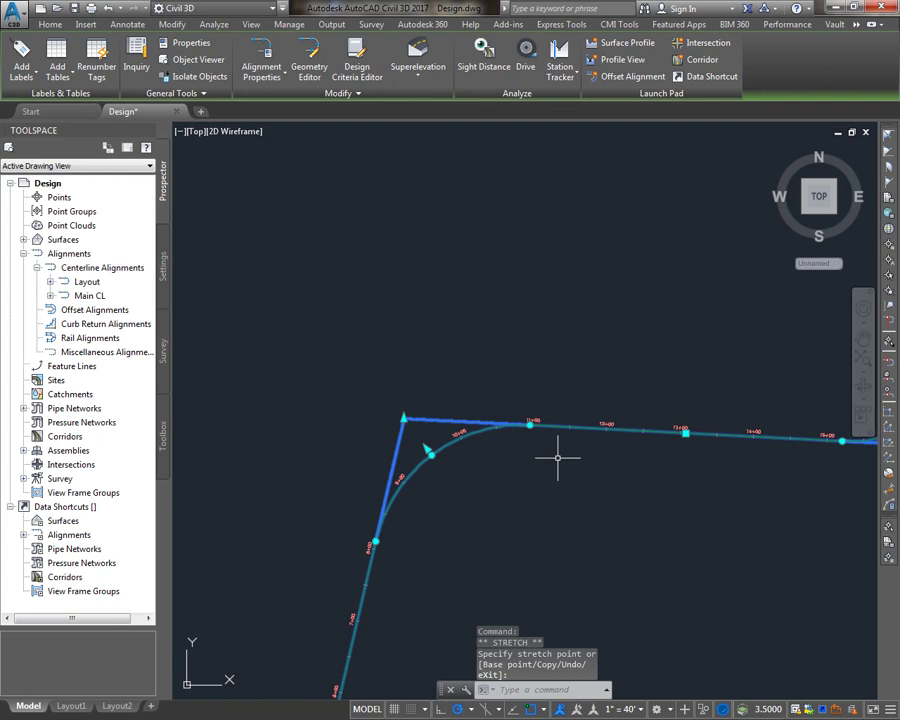
middle_drag(612, 472, 416, 474)
scroll(416, 474, down, 3)
key(Escape)
Step: Stretch the tangent endpoint at the southeast end of the Main CL curve southwest, off the existing road centerline
scroll(600, 420, down, 4)
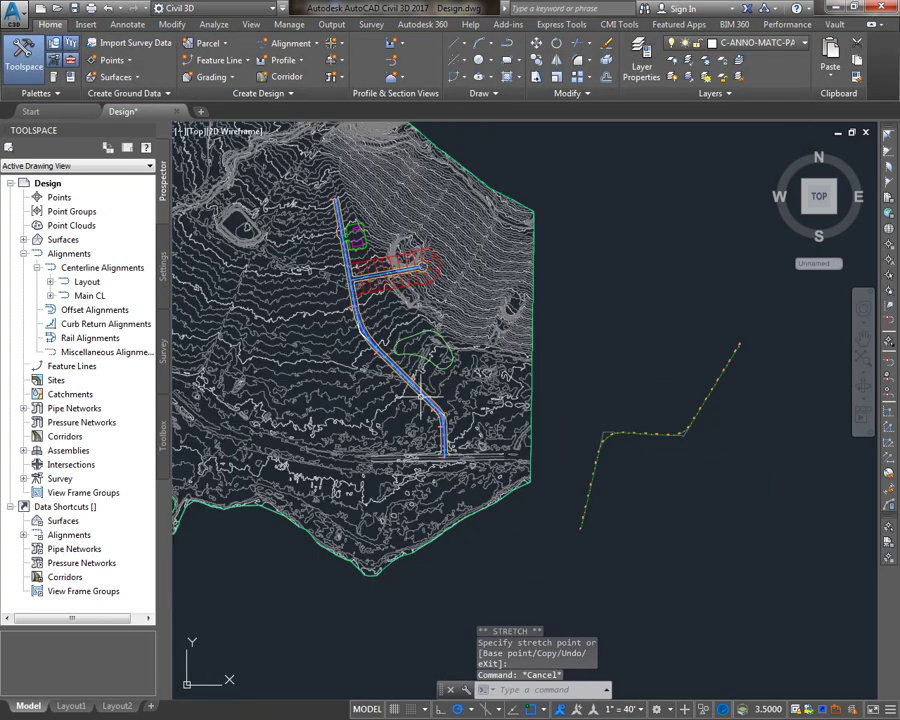
scroll(385, 350, up, 5)
click(338, 358)
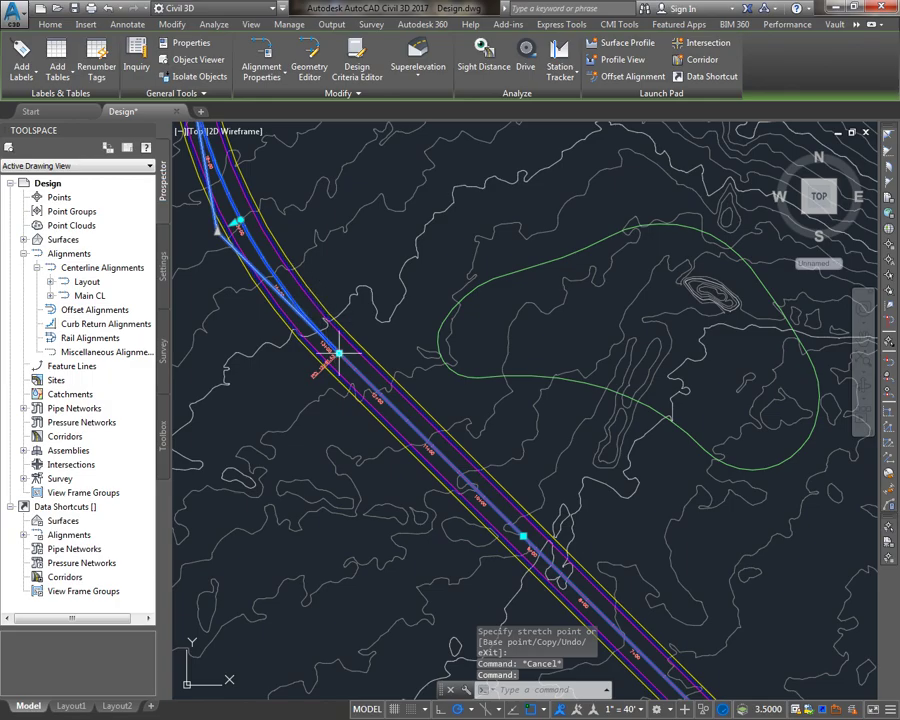
click(337, 355)
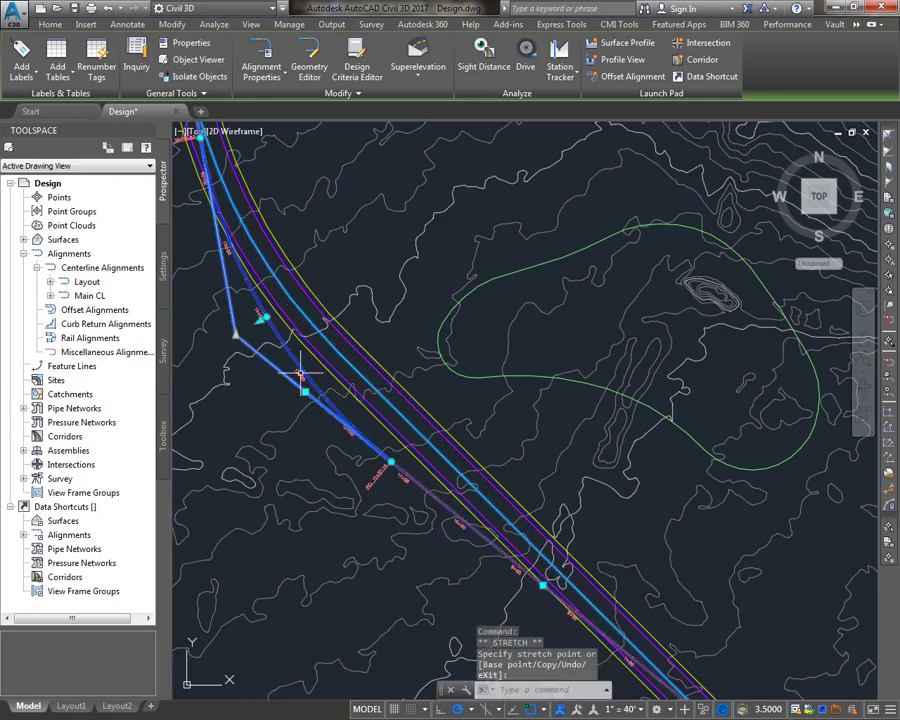
Step: Stretch the Main CL curve's midpoint back onto the existing road centerline
click(261, 316)
click(261, 316)
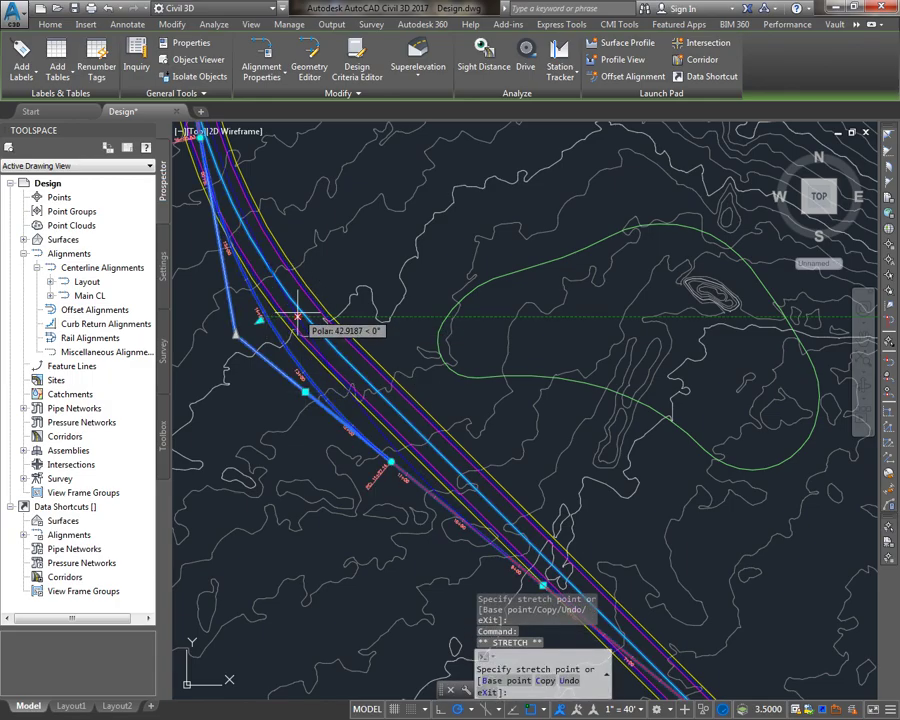
click(294, 310)
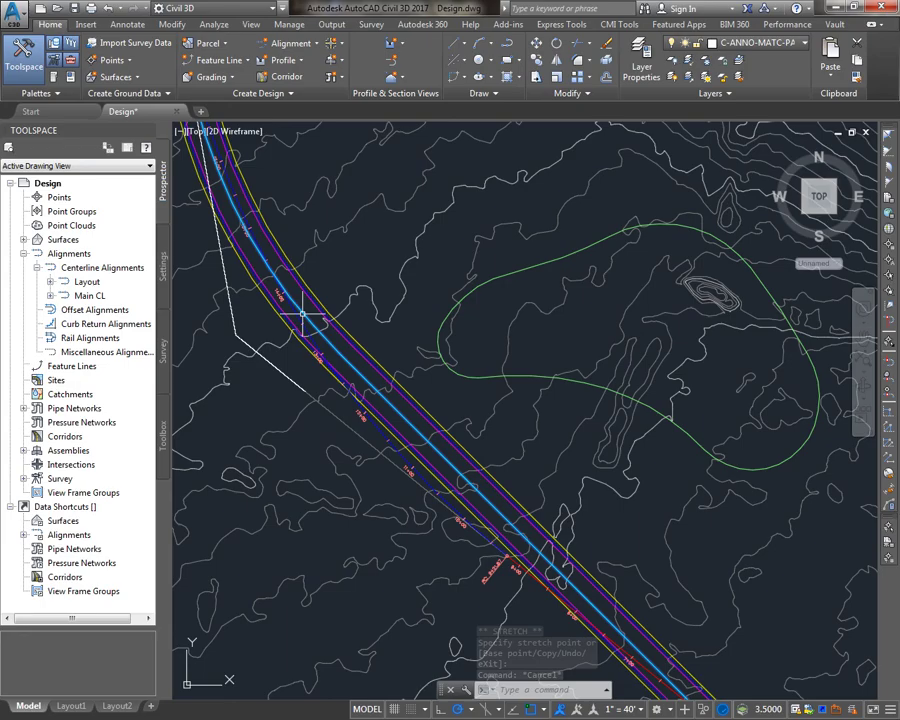
Step: Select the Main CL alignment and open its geometry for editing with the Alignment Layout Tools
scroll(302, 316, down, 10)
scroll(520, 390, up, 8)
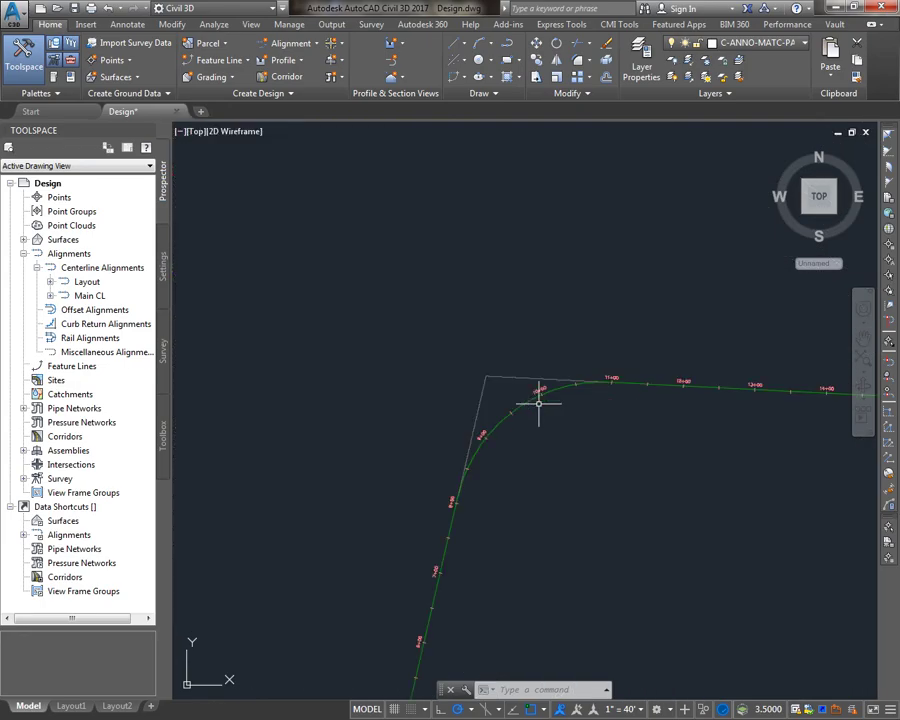
scroll(297, 316, down, 8)
scroll(297, 316, up, 12)
key(Escape)
key(Escape)
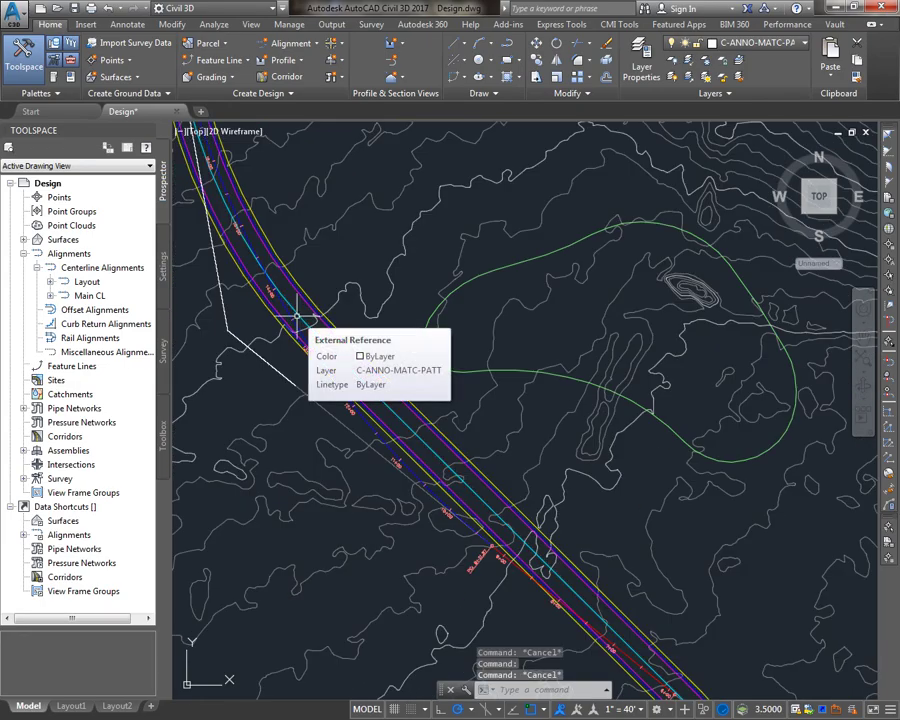
click(297, 386)
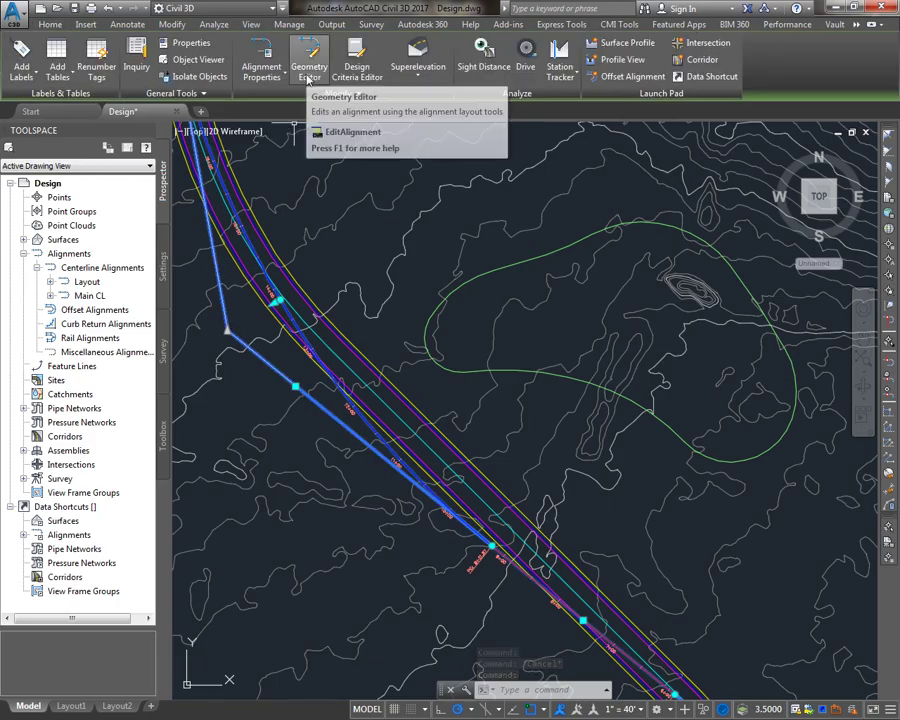
right_click(328, 208)
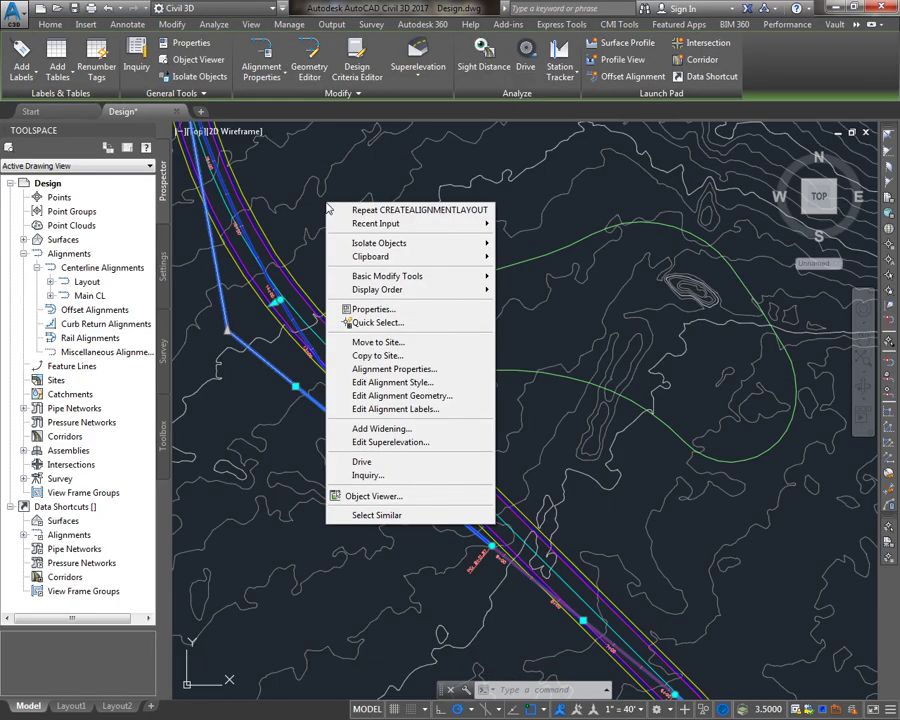
click(401, 395)
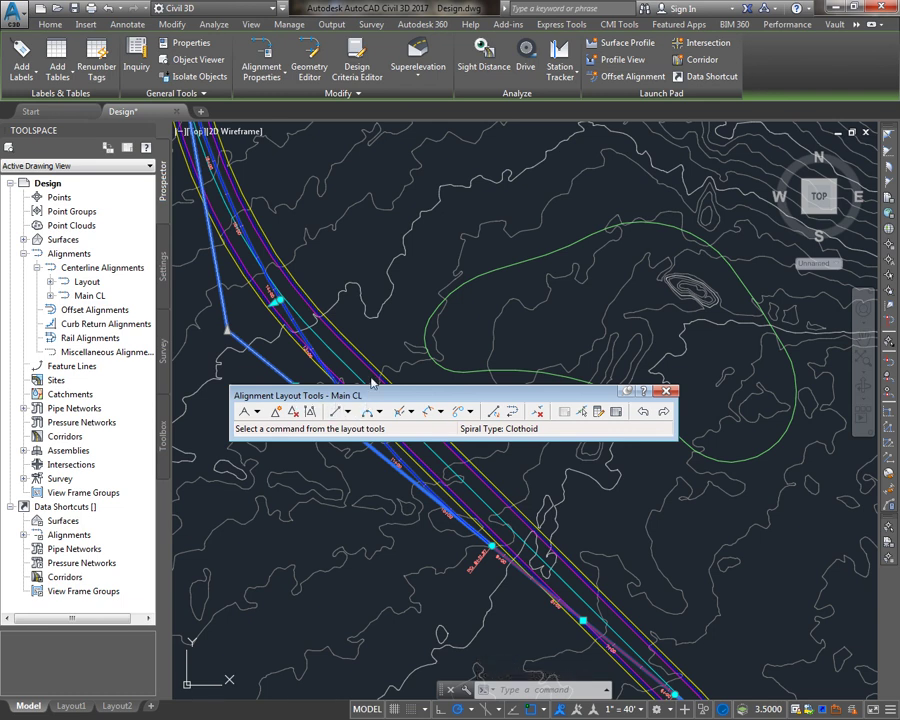
Step: Switch the open Alignment Layout Tools from Main CL to the Layout alignment east of the site surface
middle_drag(611, 261, 528, 253)
scroll(363, 258, down, 3)
key(Escape)
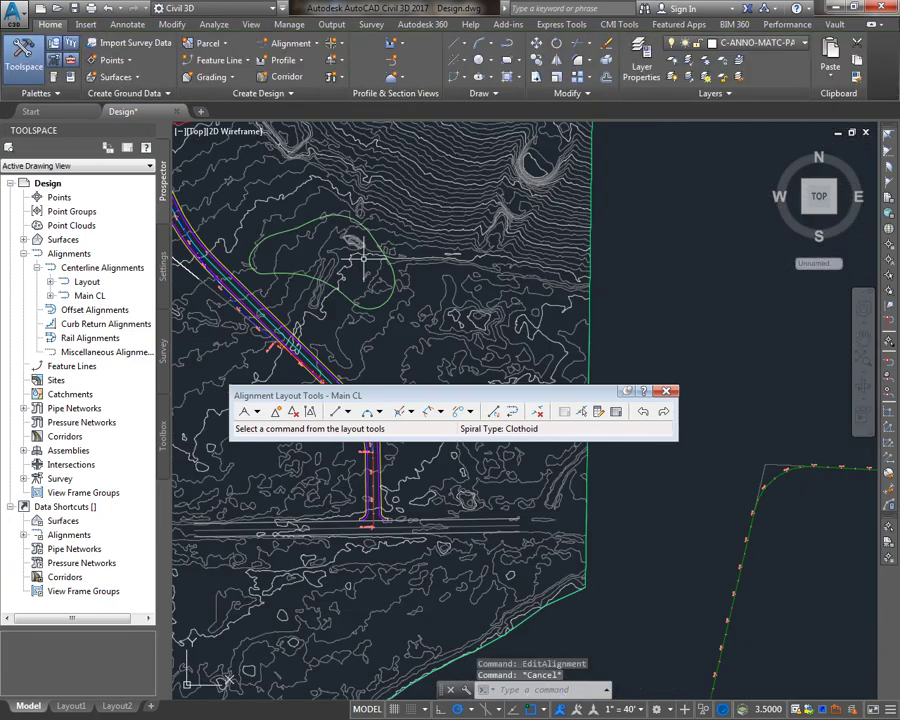
scroll(363, 258, down, 2)
scroll(712, 368, up, 5)
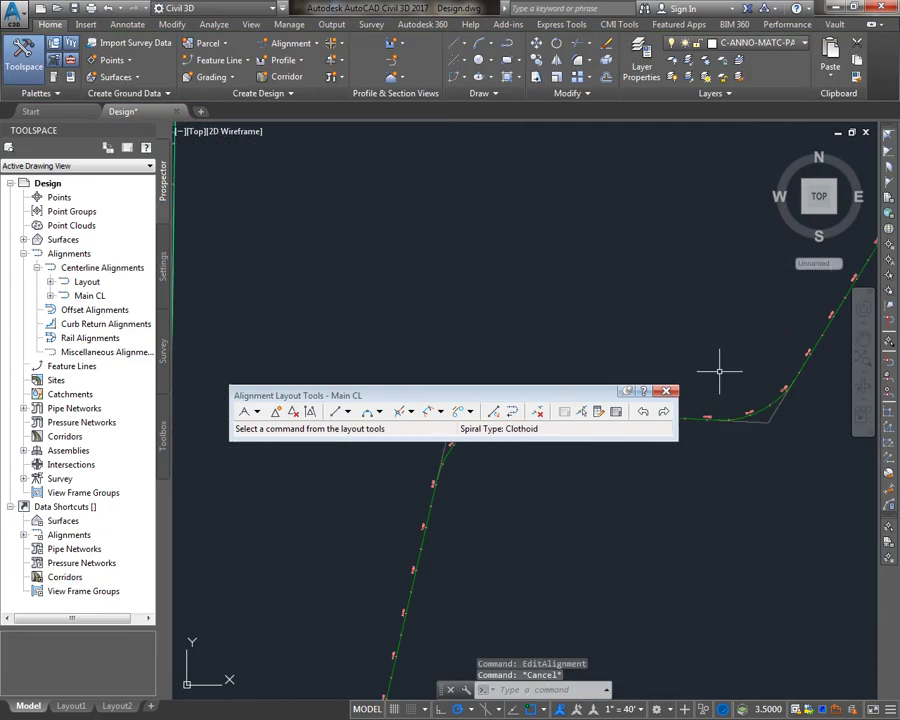
click(774, 394)
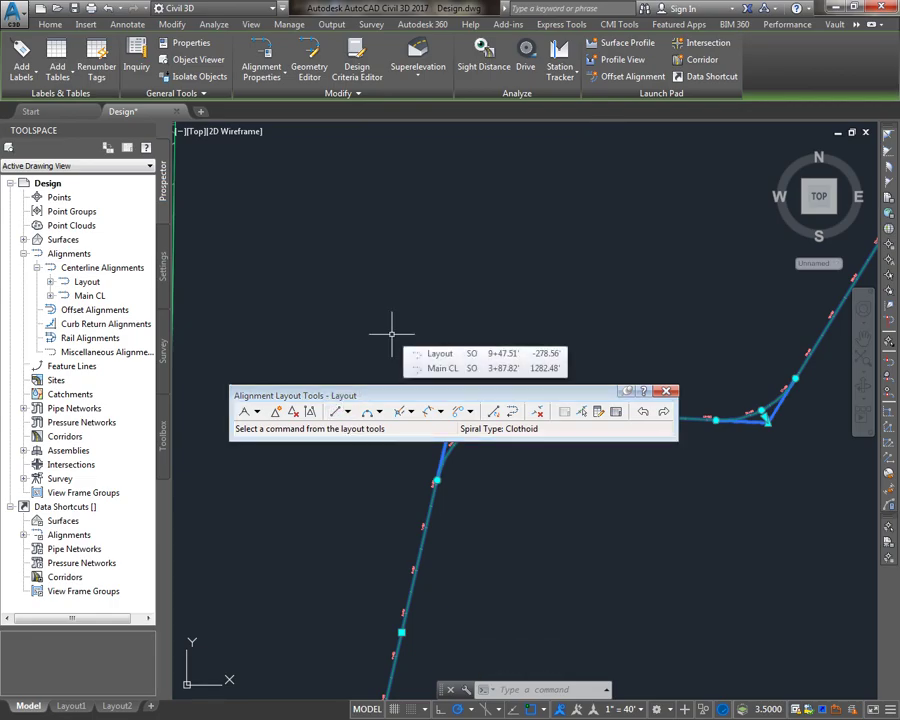
Step: Delete the curve at the east bend of the Layout alignment as a sub-entity and leave the layout tools
click(380, 413)
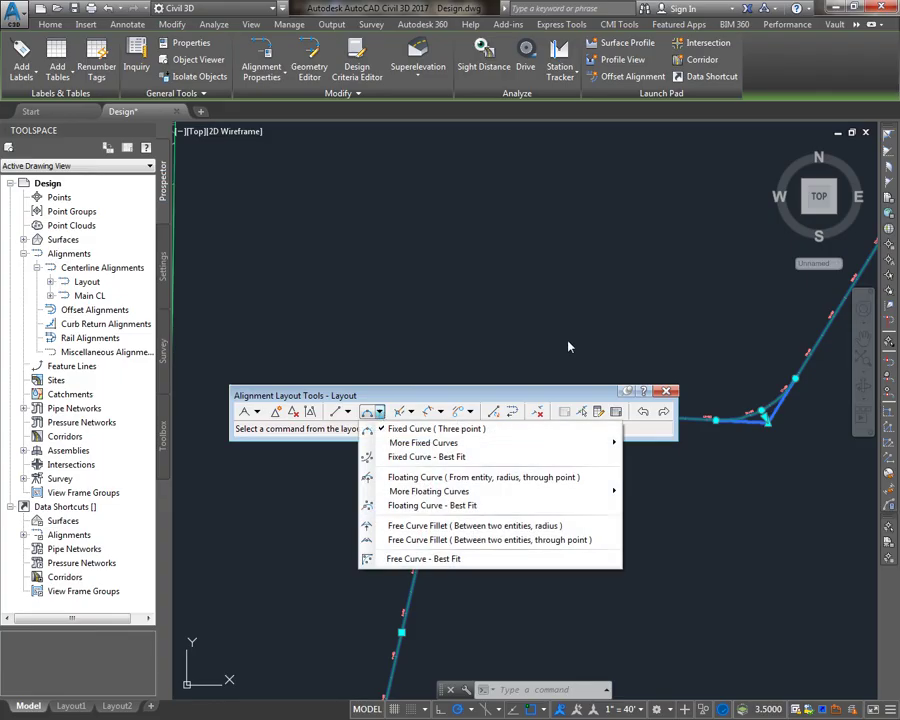
click(563, 391)
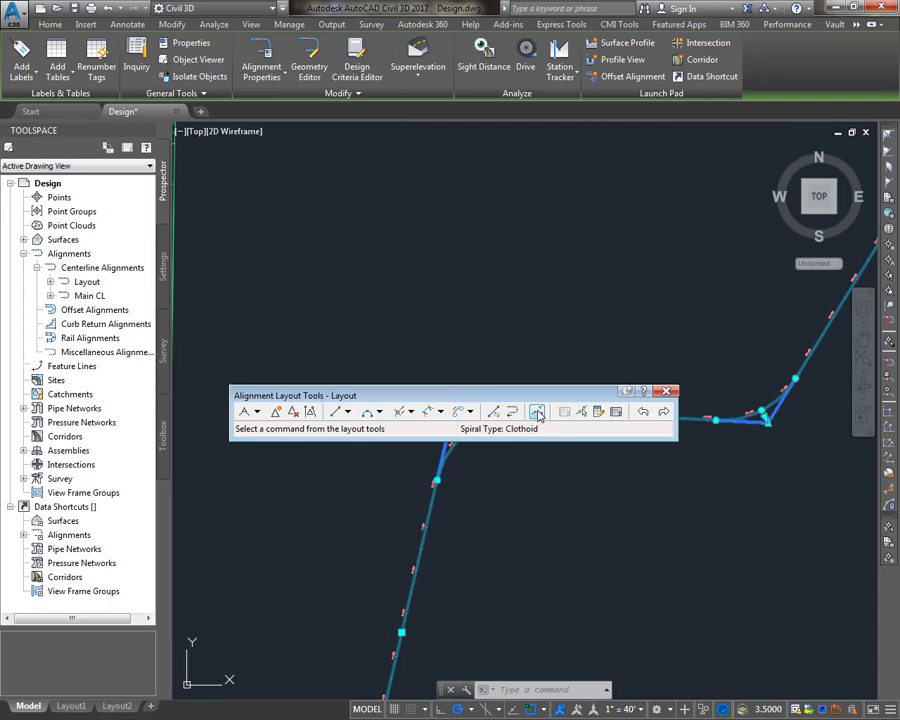
click(537, 413)
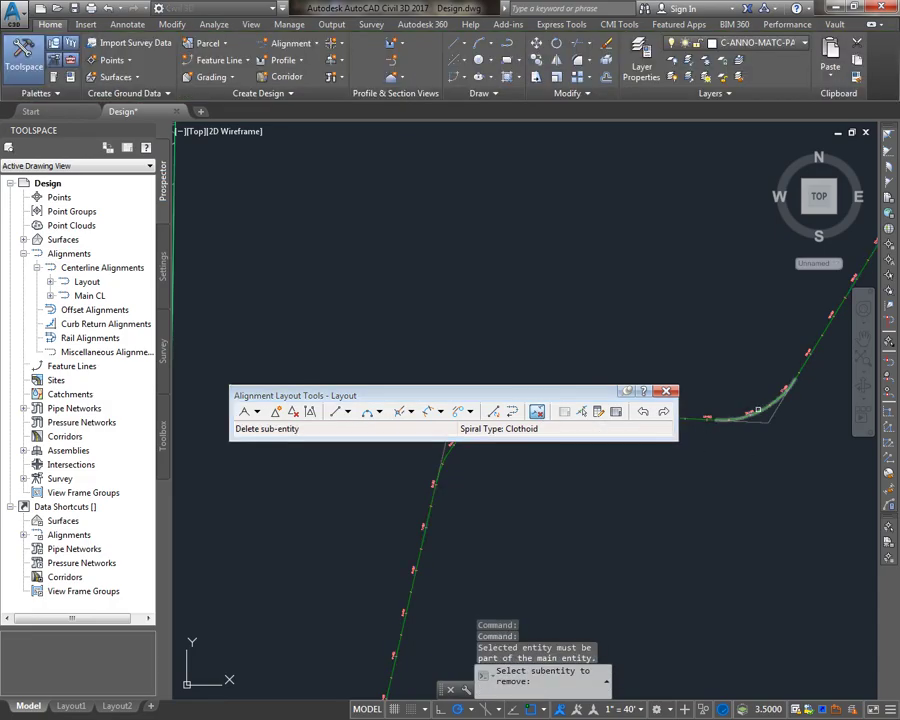
click(748, 408)
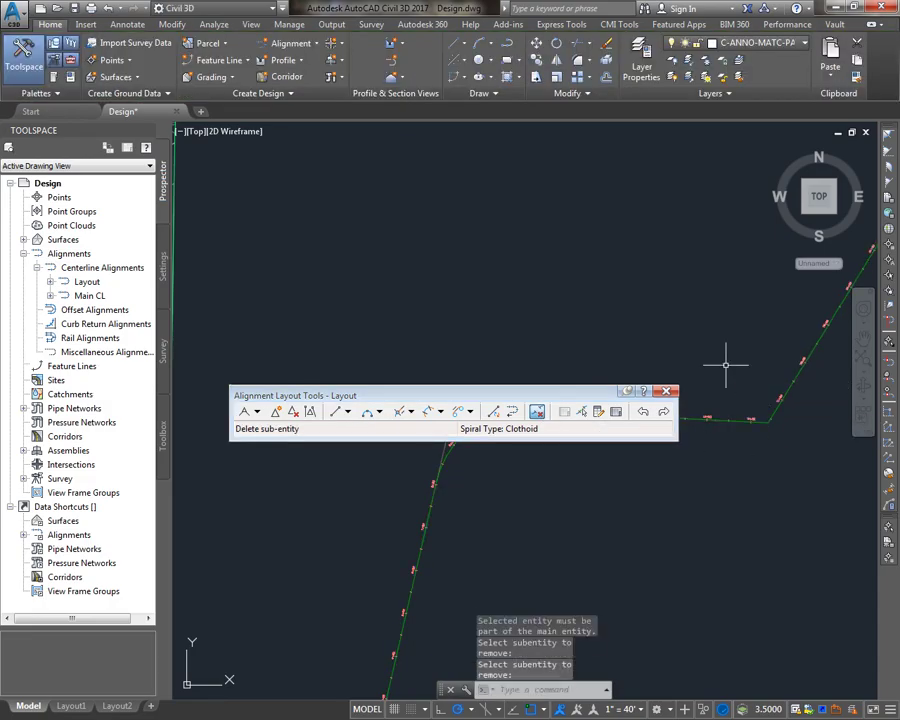
key(Escape)
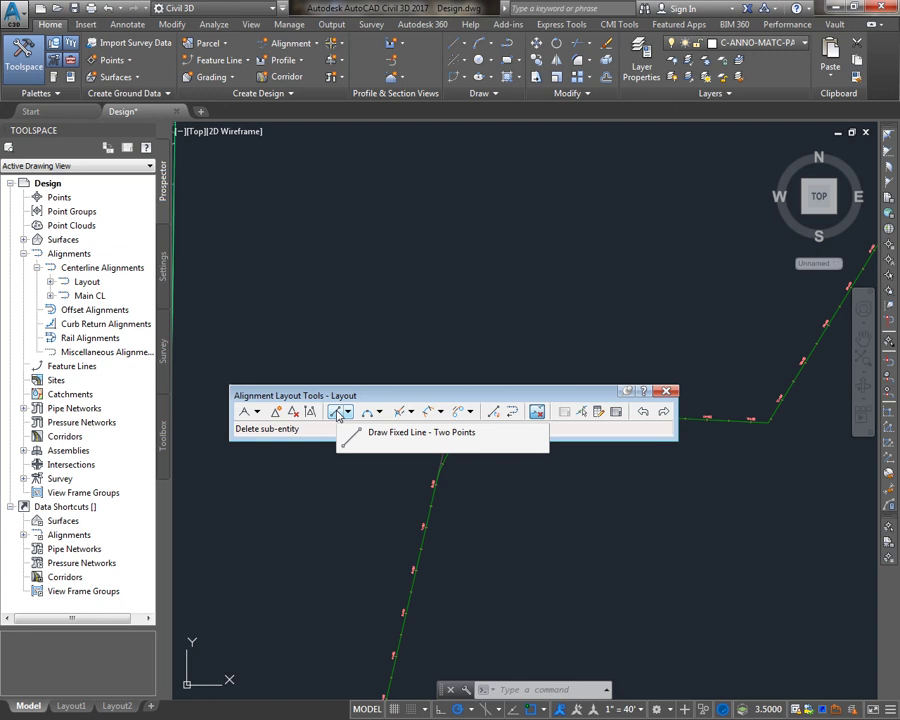
key(Escape)
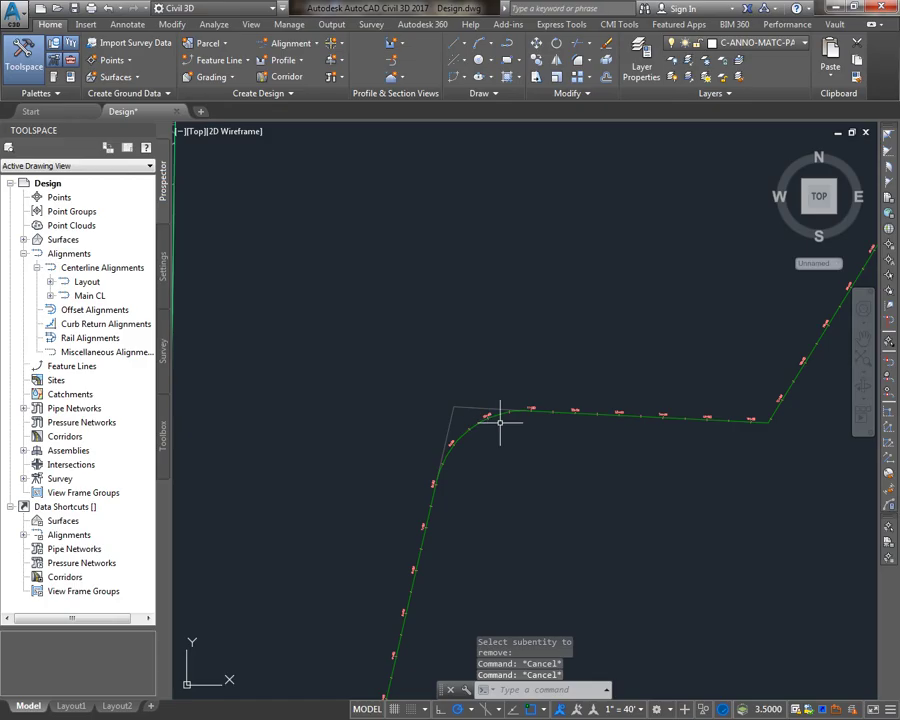
Step: Create another centerline alignment by layout with the default name, Proposed style and Major and Minor only label set, leaving it without geometry
click(290, 43)
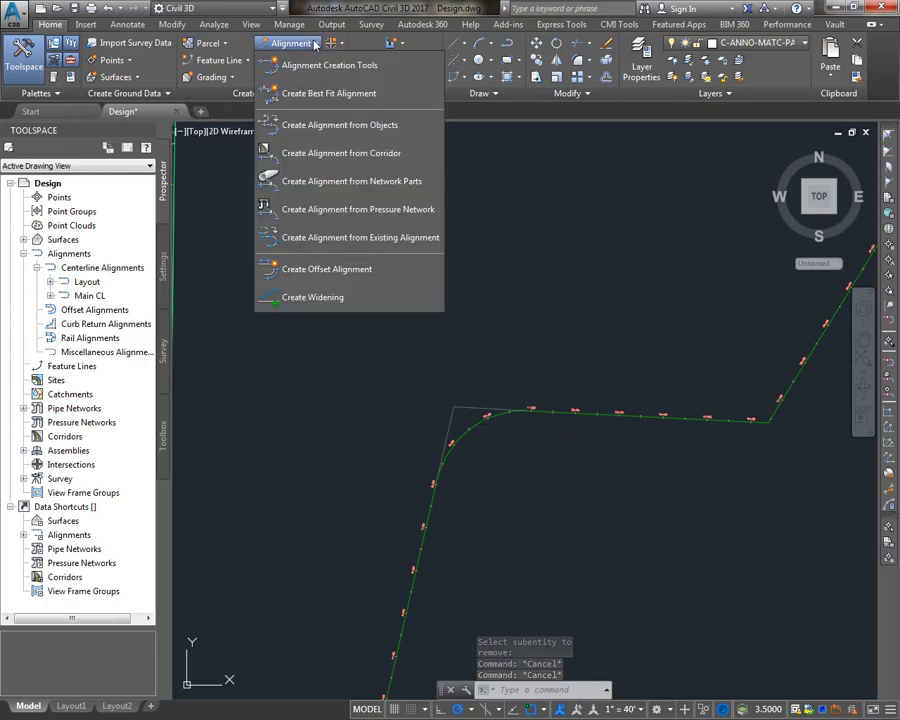
click(315, 64)
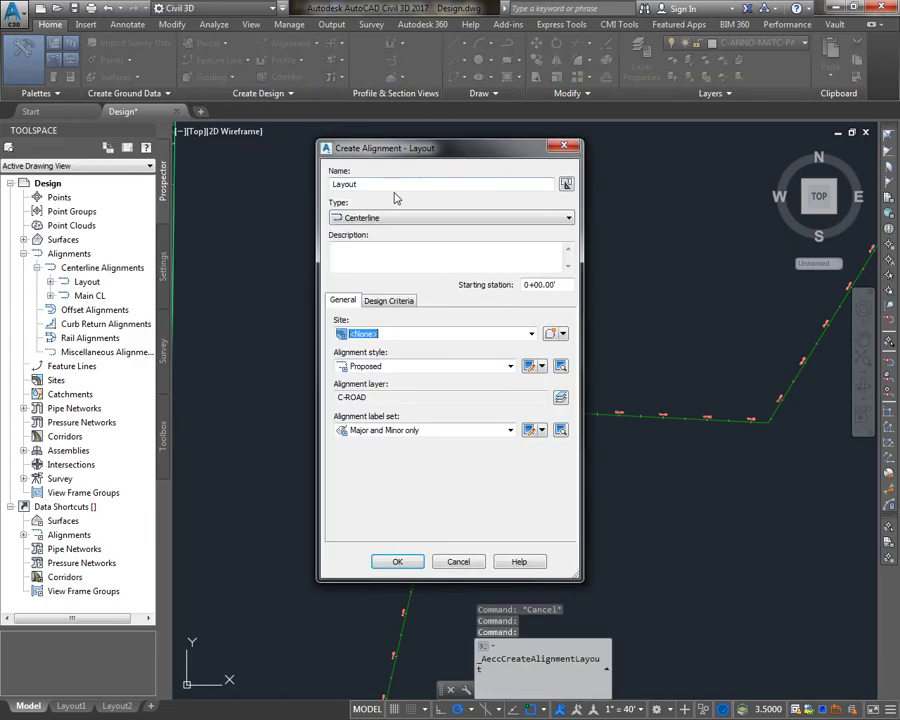
click(389, 185)
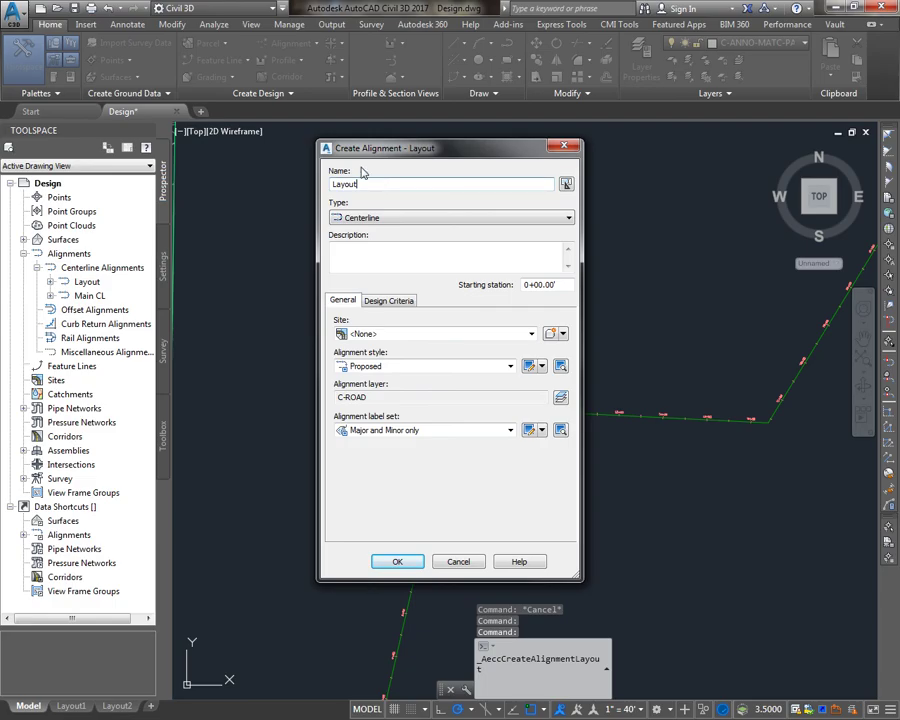
click(398, 561)
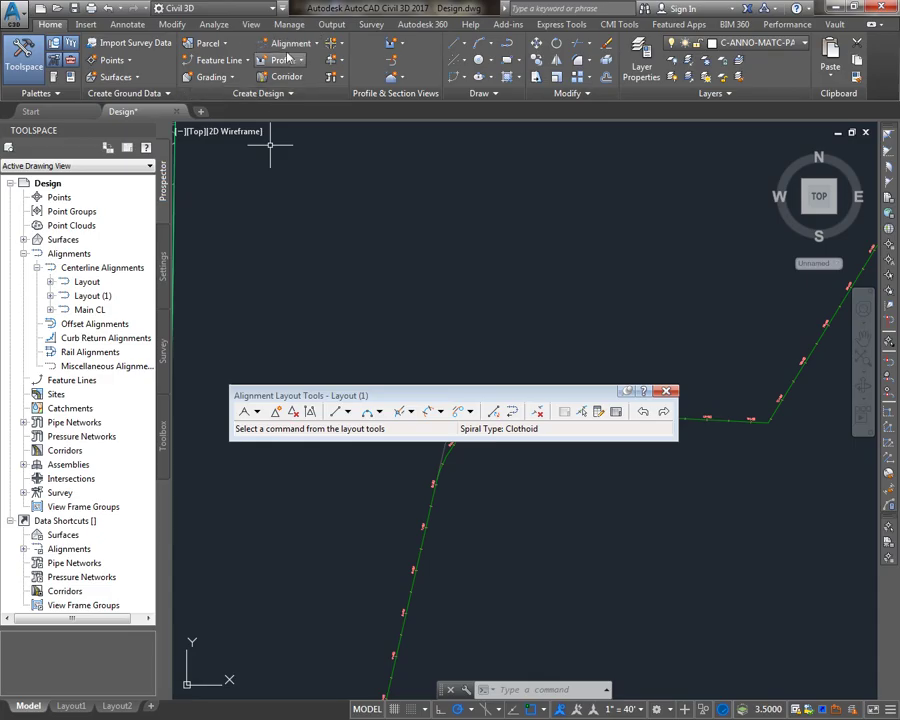
click(670, 391)
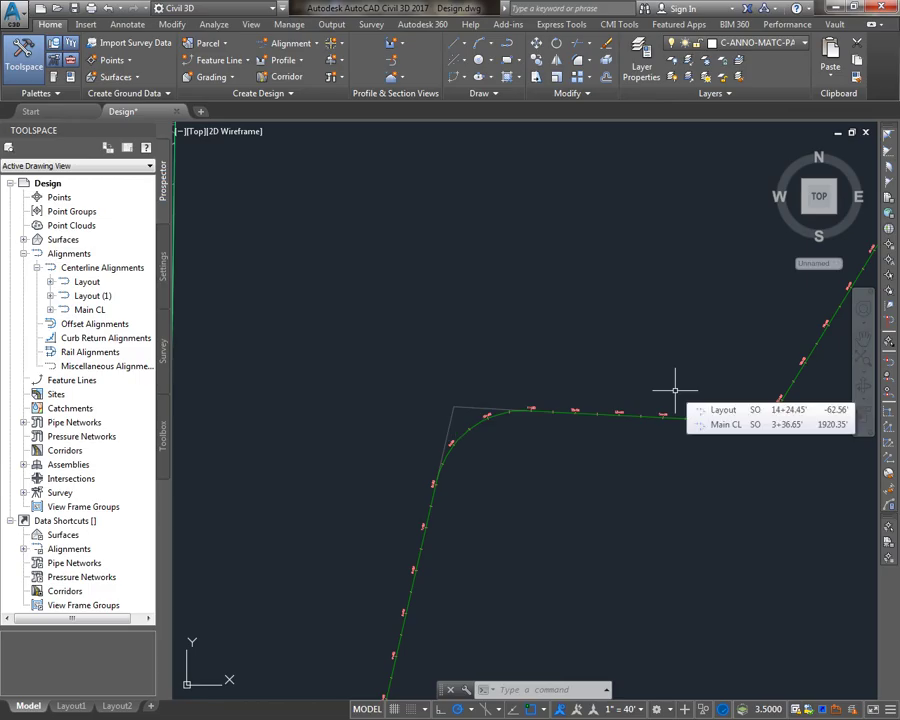
Step: Delete the empty Layout (1) alignment from the drawing's centerline alignments
click(112, 296)
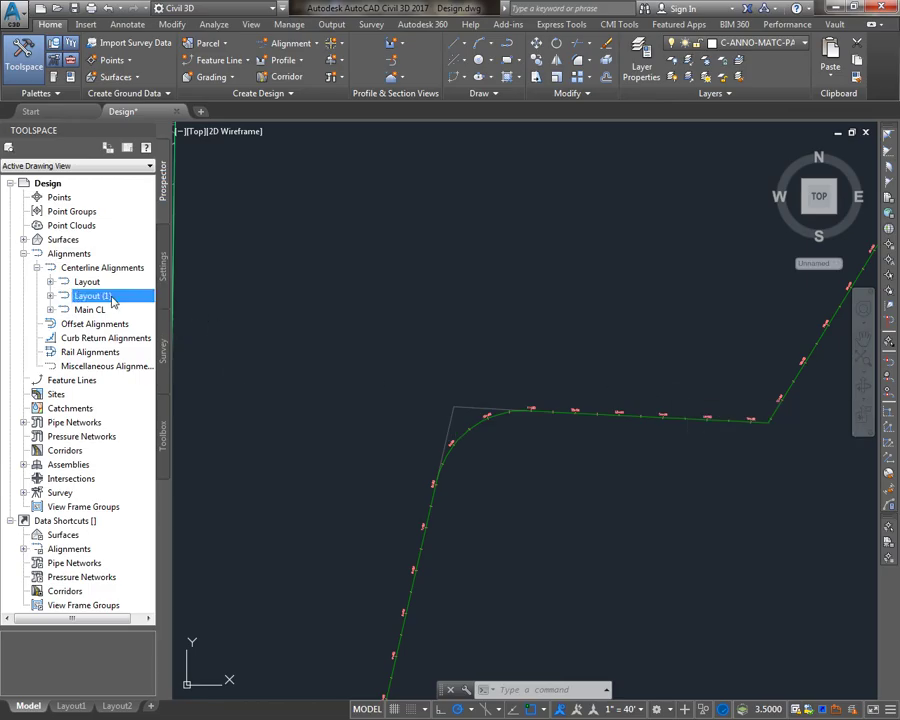
right_click(112, 297)
click(186, 388)
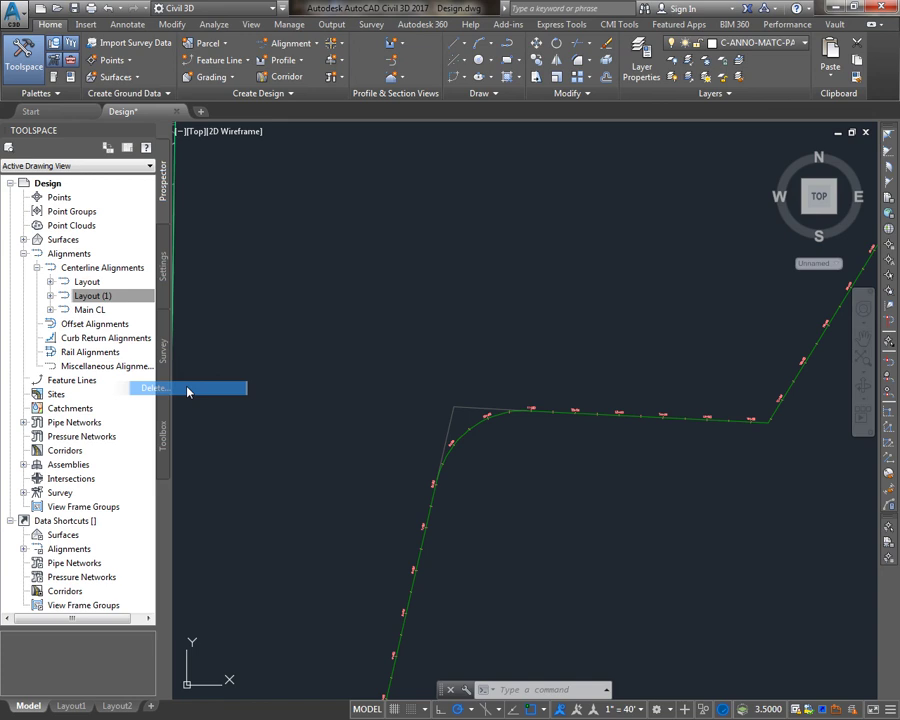
click(452, 404)
Step: Delete the original Layout alignment from the drawing's centerline alignments
click(87, 281)
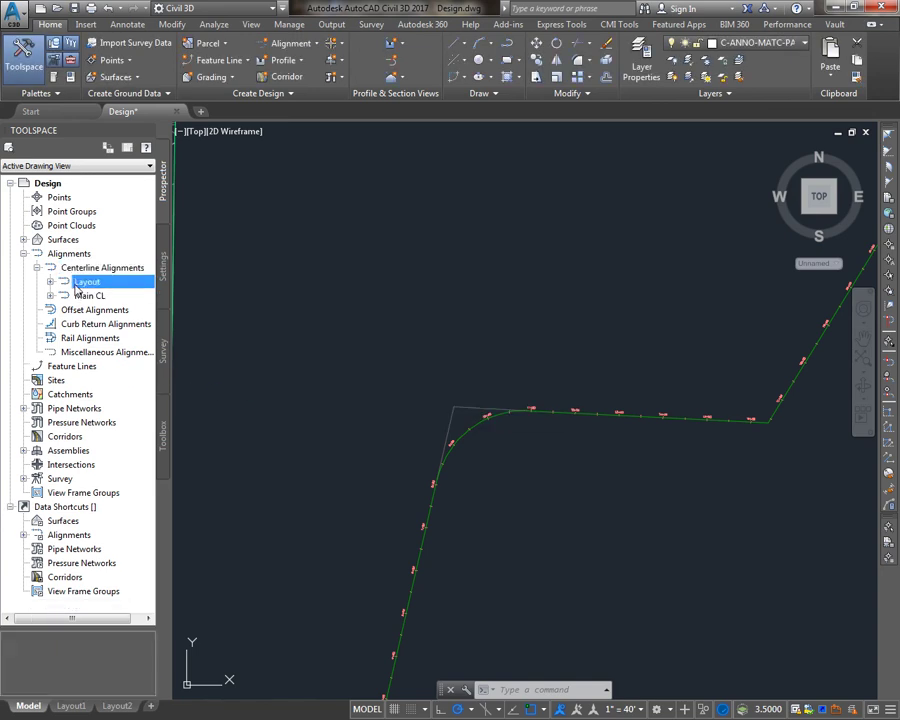
right_click(87, 282)
click(144, 373)
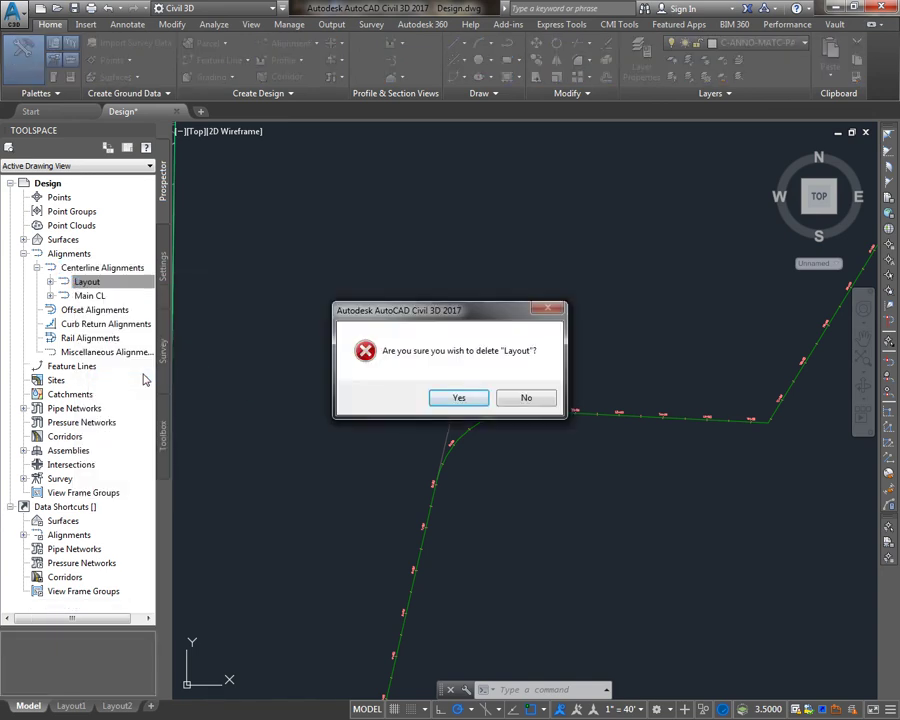